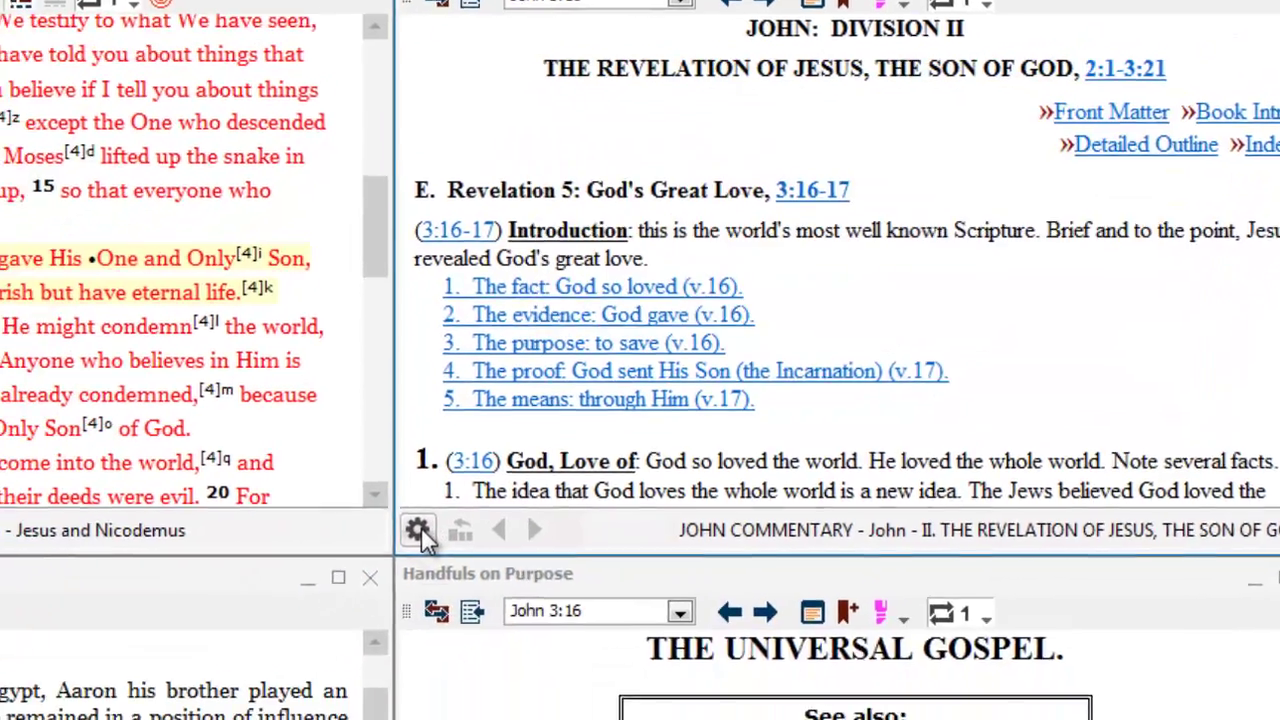
Add Adam Clarke's Commentary and AMG Concise Bible Commentary to the commentary pane's carousel list
{"action": "left_click", "coordinate": [418, 532]}
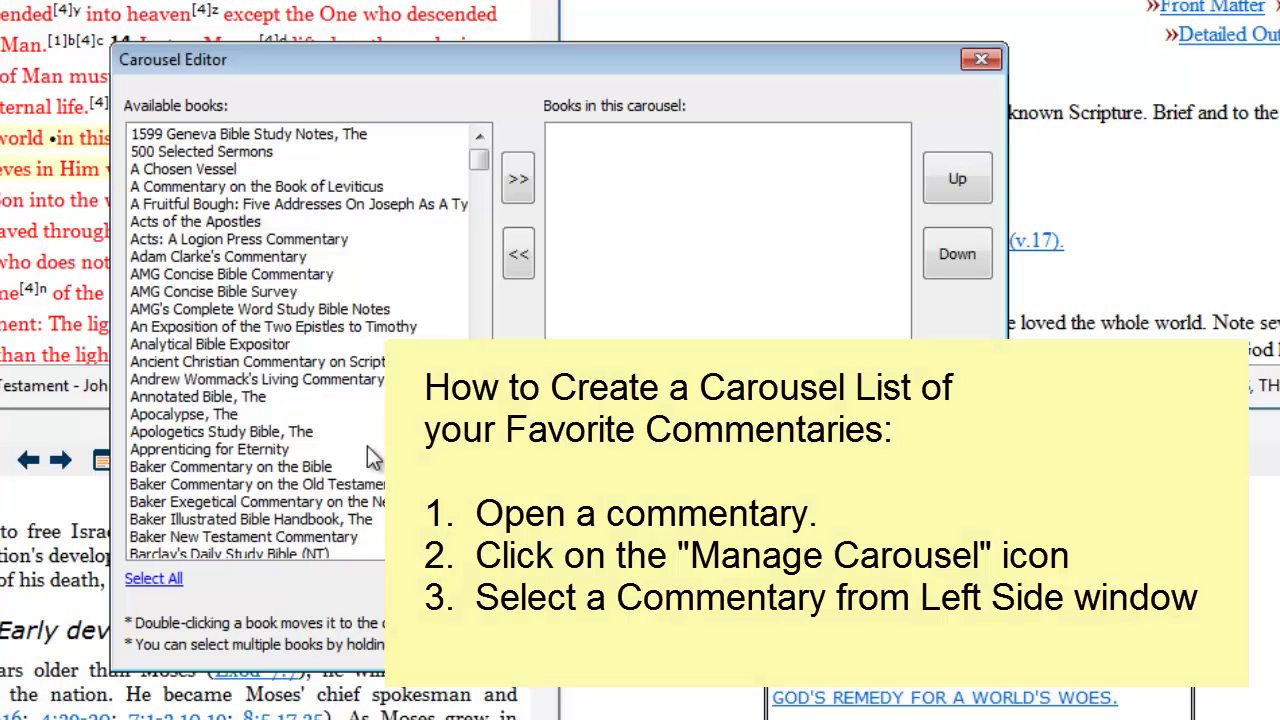
{"action": "double_click", "coordinate": [296, 257]}
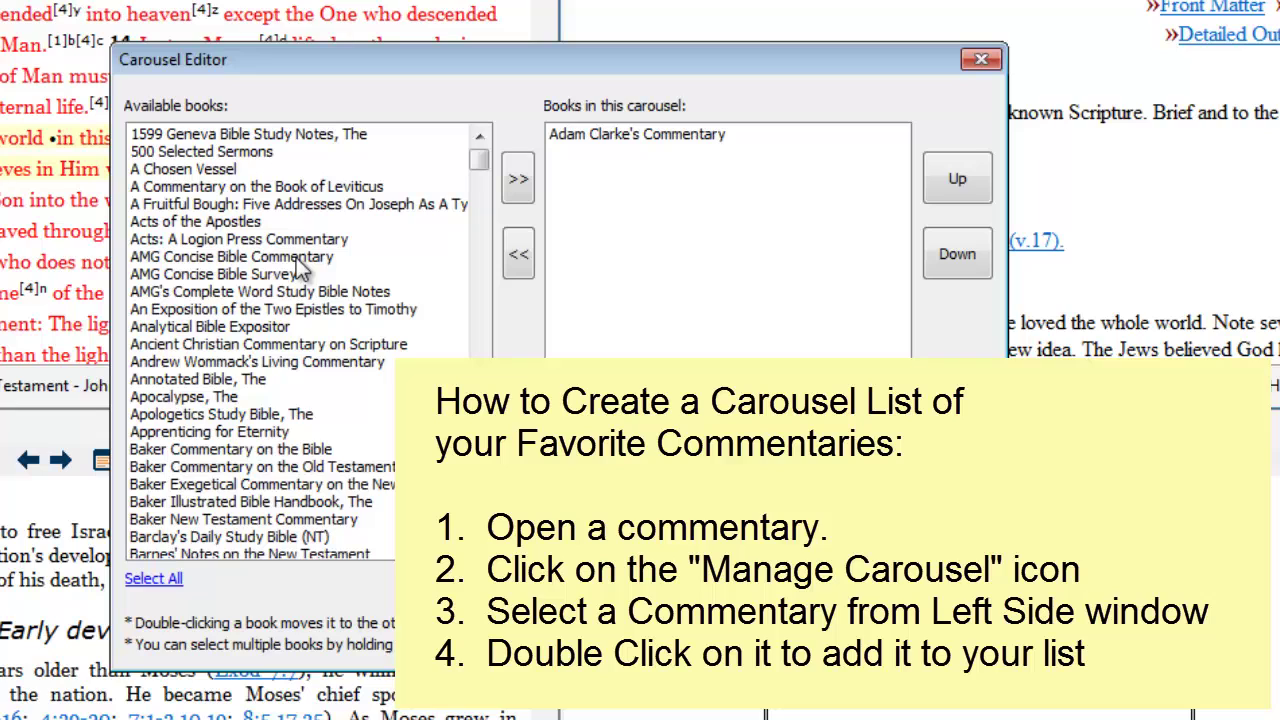
{"action": "double_click", "coordinate": [296, 257]}
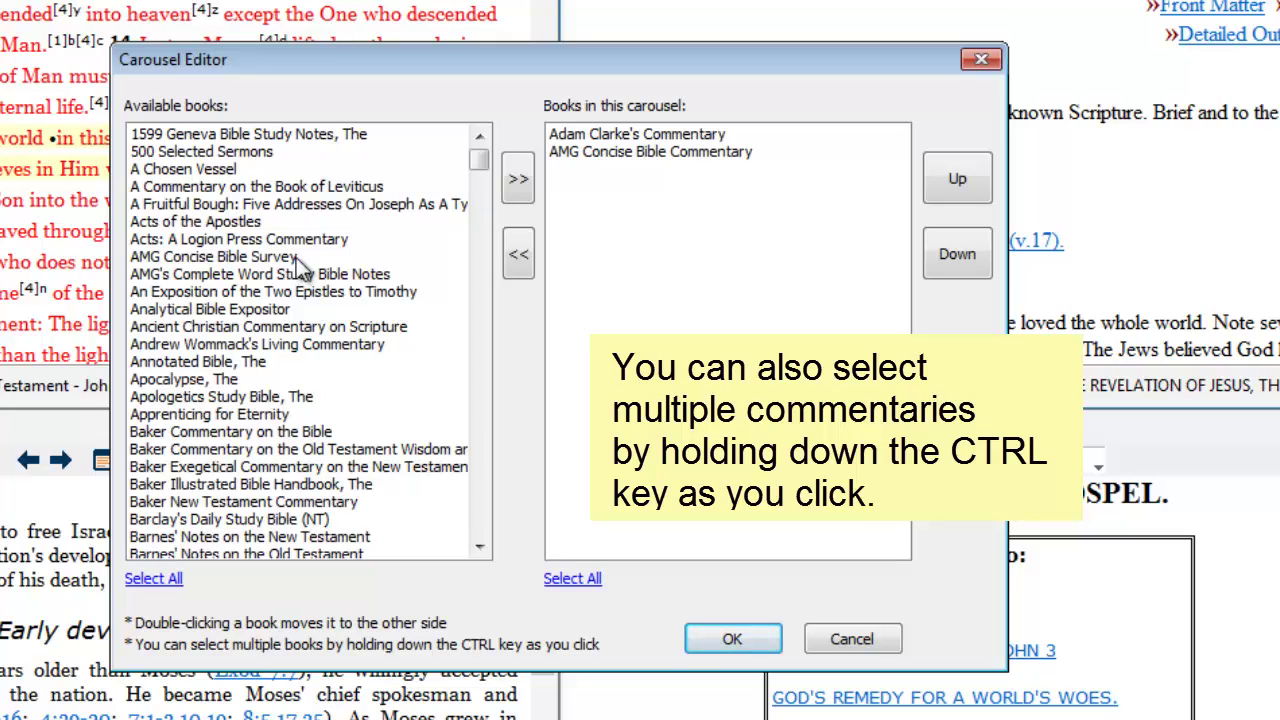
Add Analytical Bible Expositor, Baker Commentary on the Bible and both Barnes' Notes volumes to the carousel together
{"action": "left_click", "coordinate": [270, 312]}
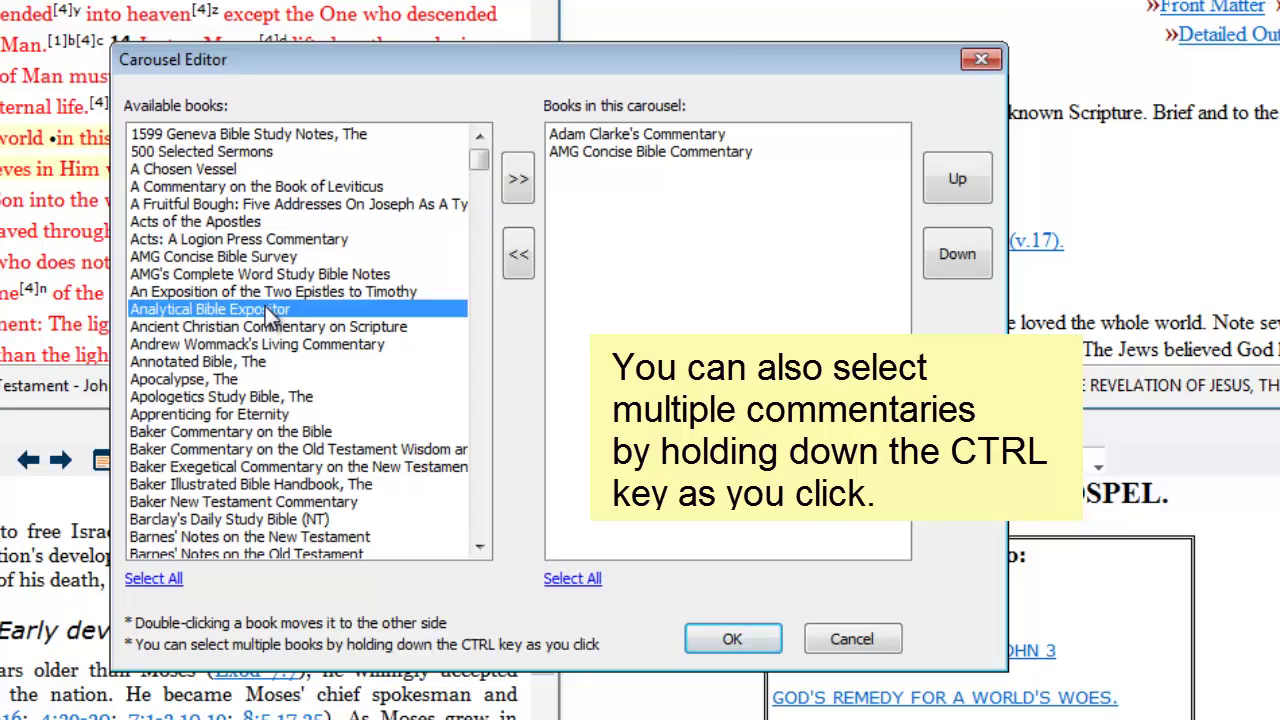
{"action": "left_click", "coordinate": [286, 432], "text": "ctrl"}
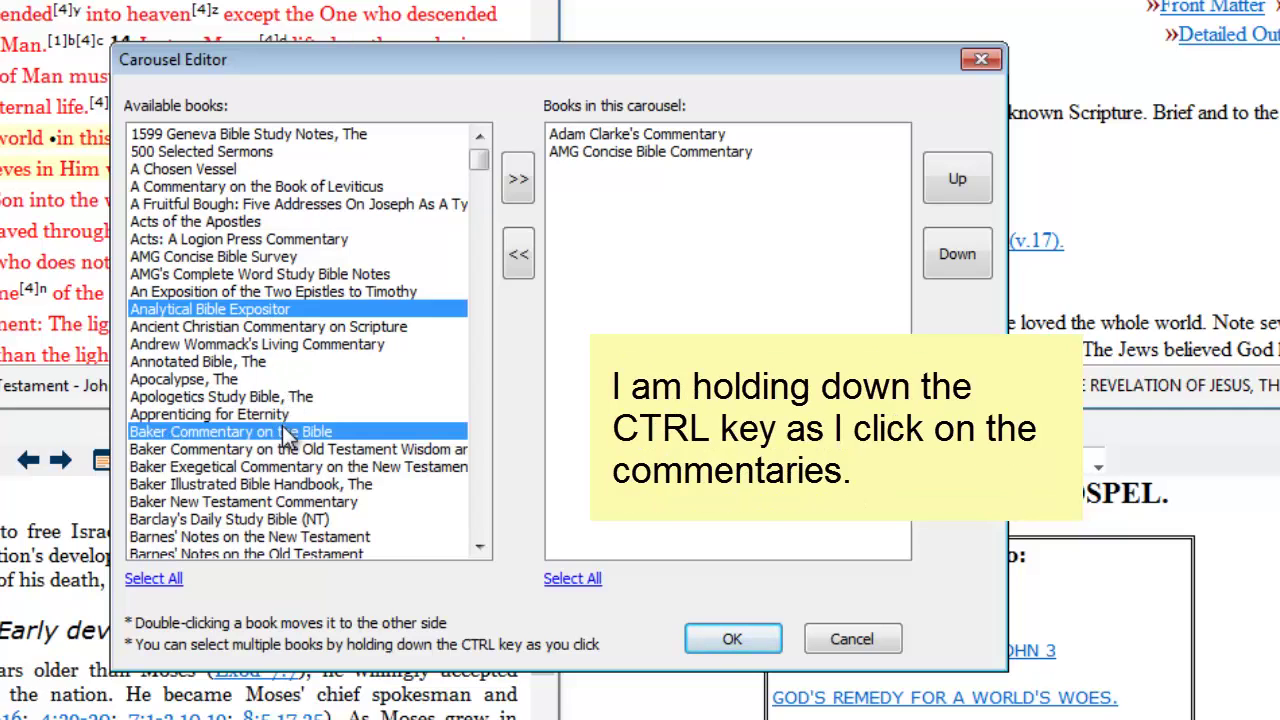
{"action": "left_click", "coordinate": [301, 537], "text": "ctrl"}
{"action": "left_click", "coordinate": [308, 553], "text": "ctrl"}
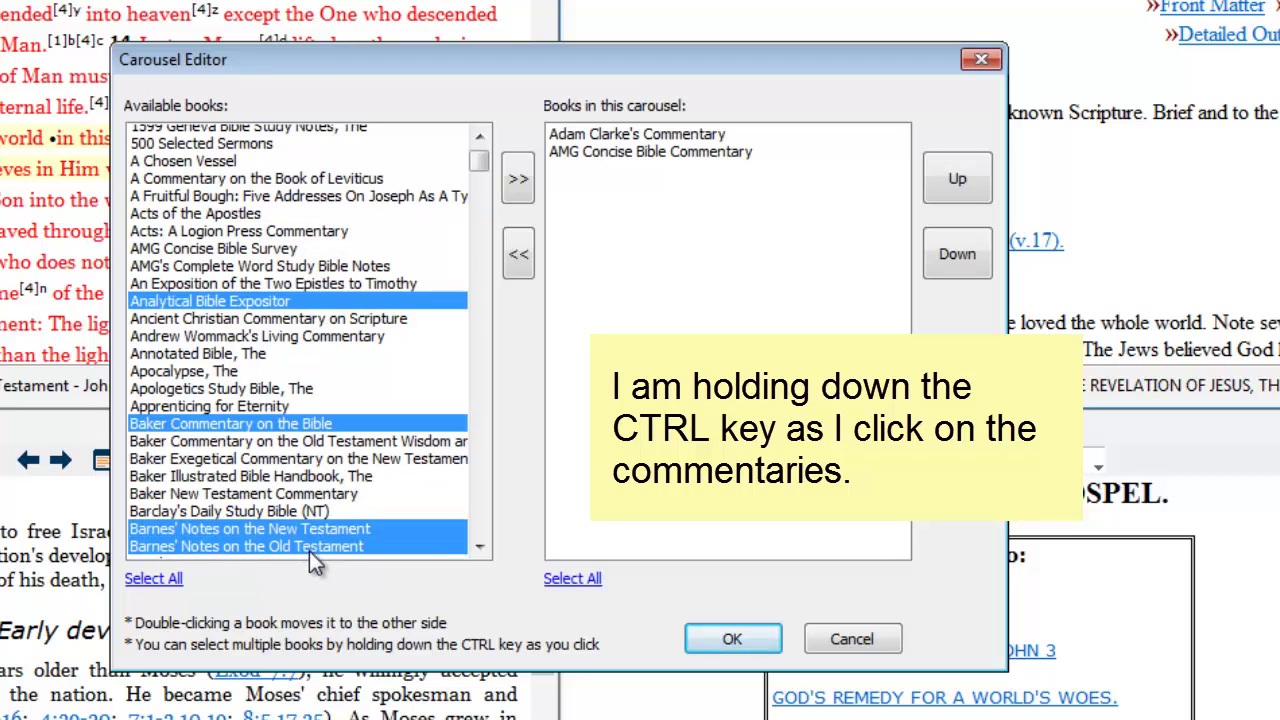
{"action": "scroll", "coordinate": [520, 190], "scroll_direction": "down", "scroll_amount": 7}
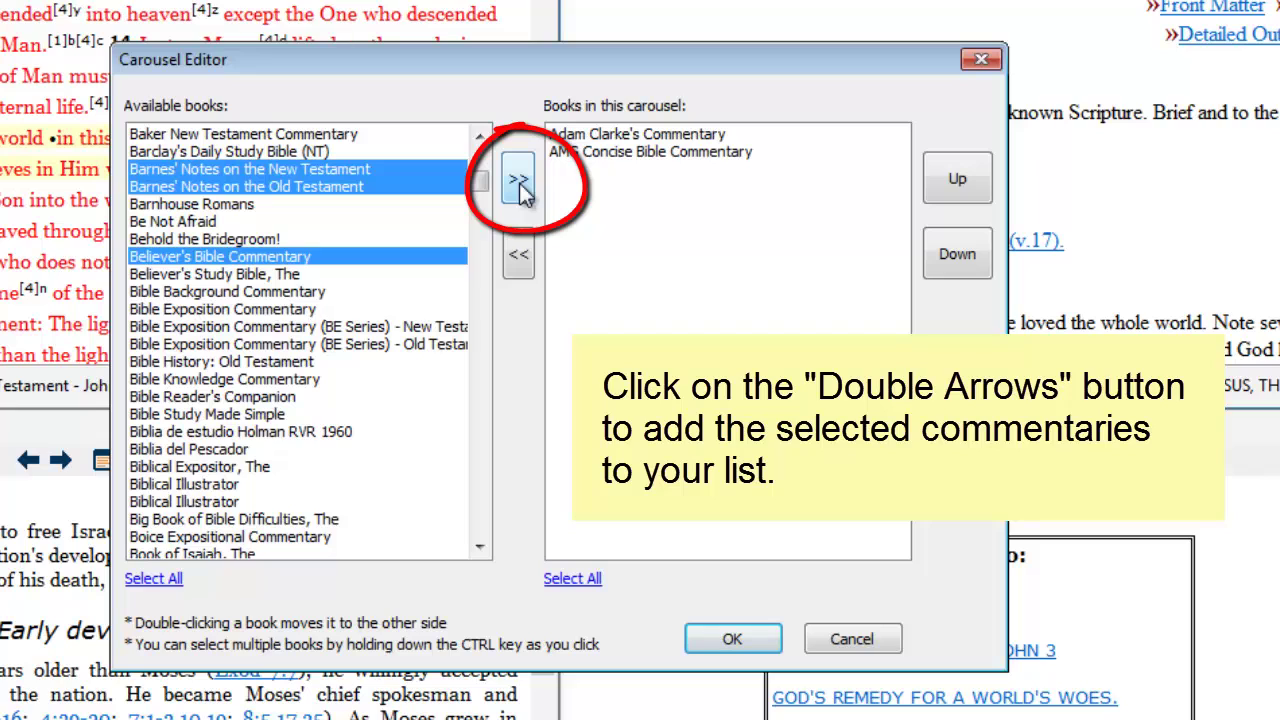
{"action": "left_click", "coordinate": [519, 182]}
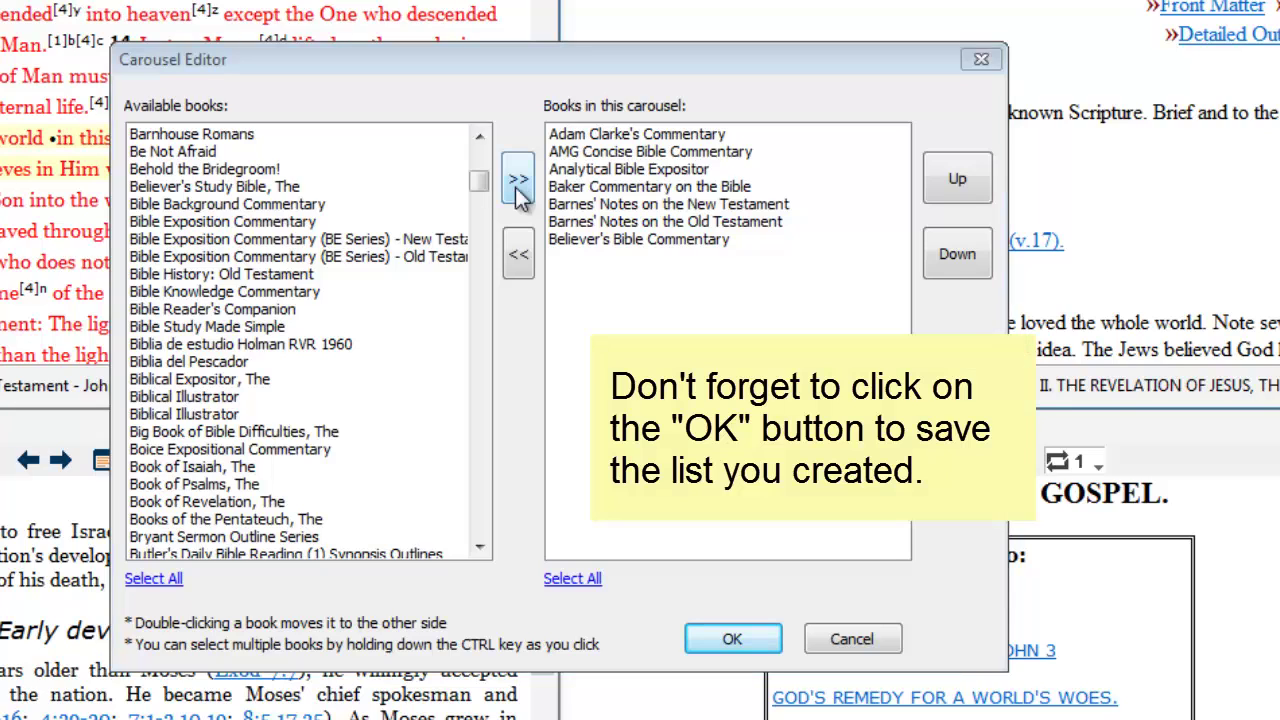
Save the seven-book commentary carousel and check it in the commentary pane
{"action": "left_click", "coordinate": [709, 637]}
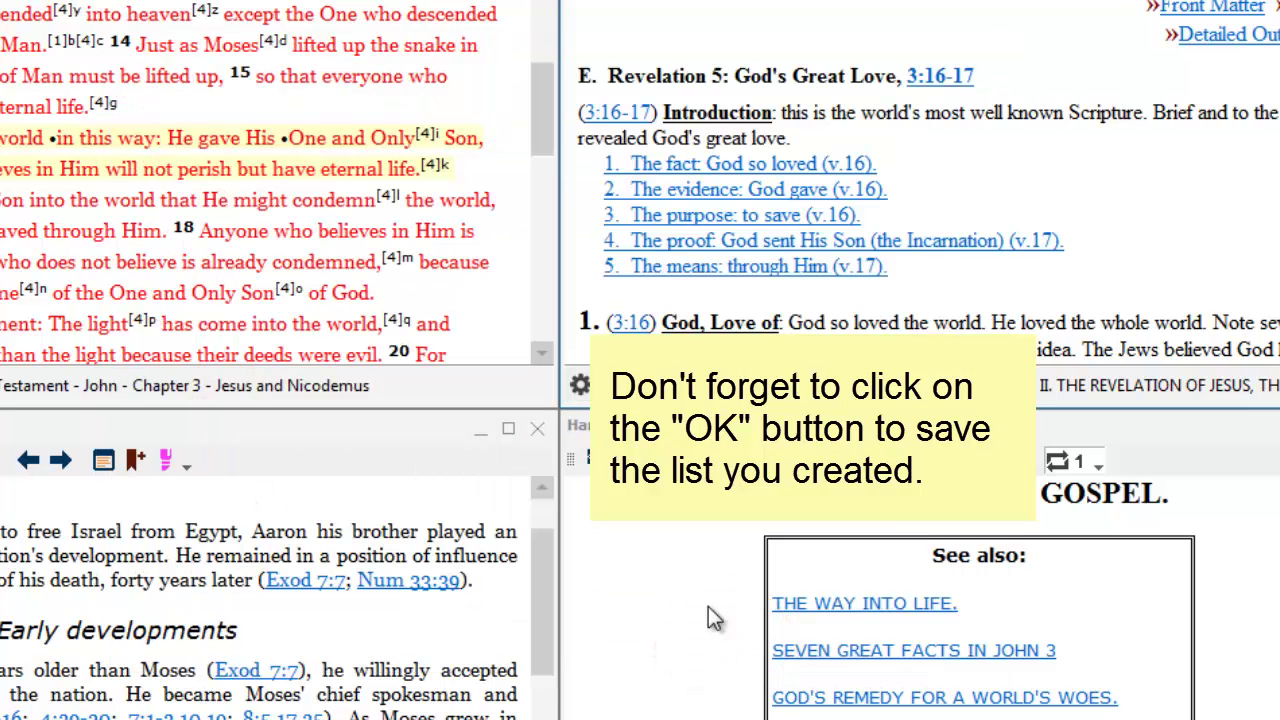
{"action": "left_click", "coordinate": [582, 386]}
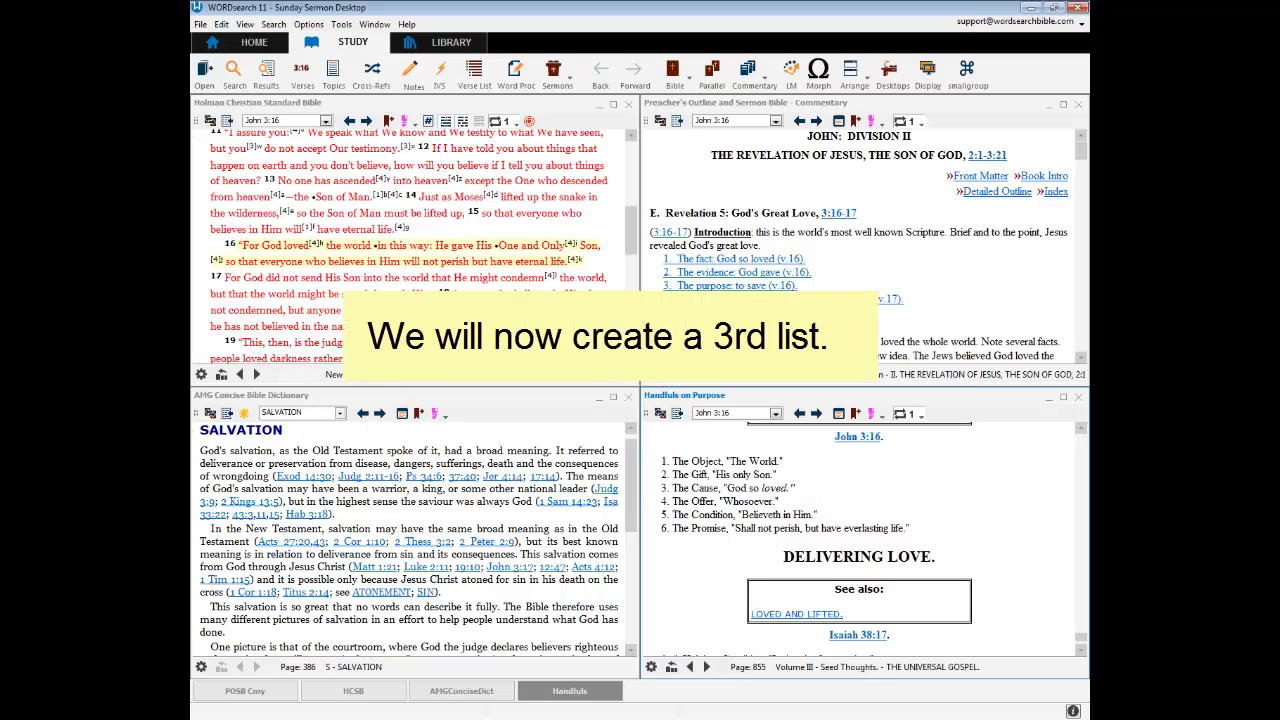
Activate the HCSB Bible pane, then the POSB Cmy Preacher's Outline pane
{"action": "left_click", "coordinate": [353, 690]}
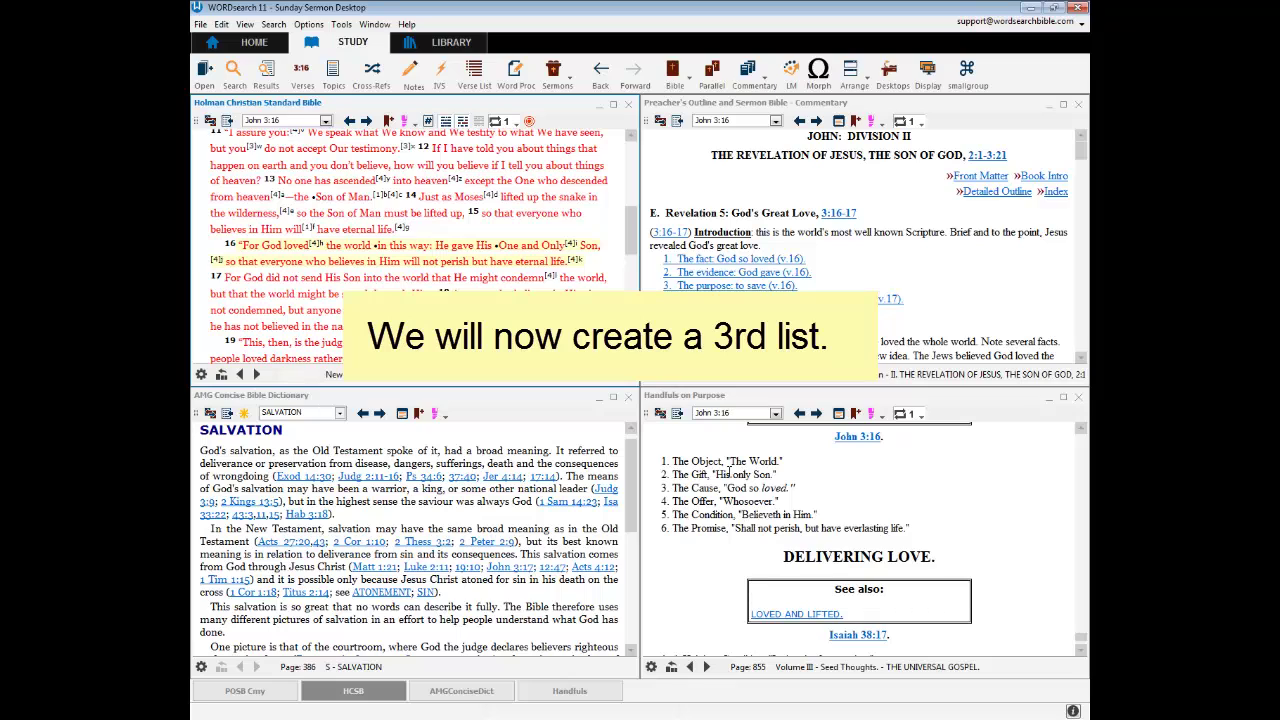
{"action": "left_click", "coordinate": [245, 690]}
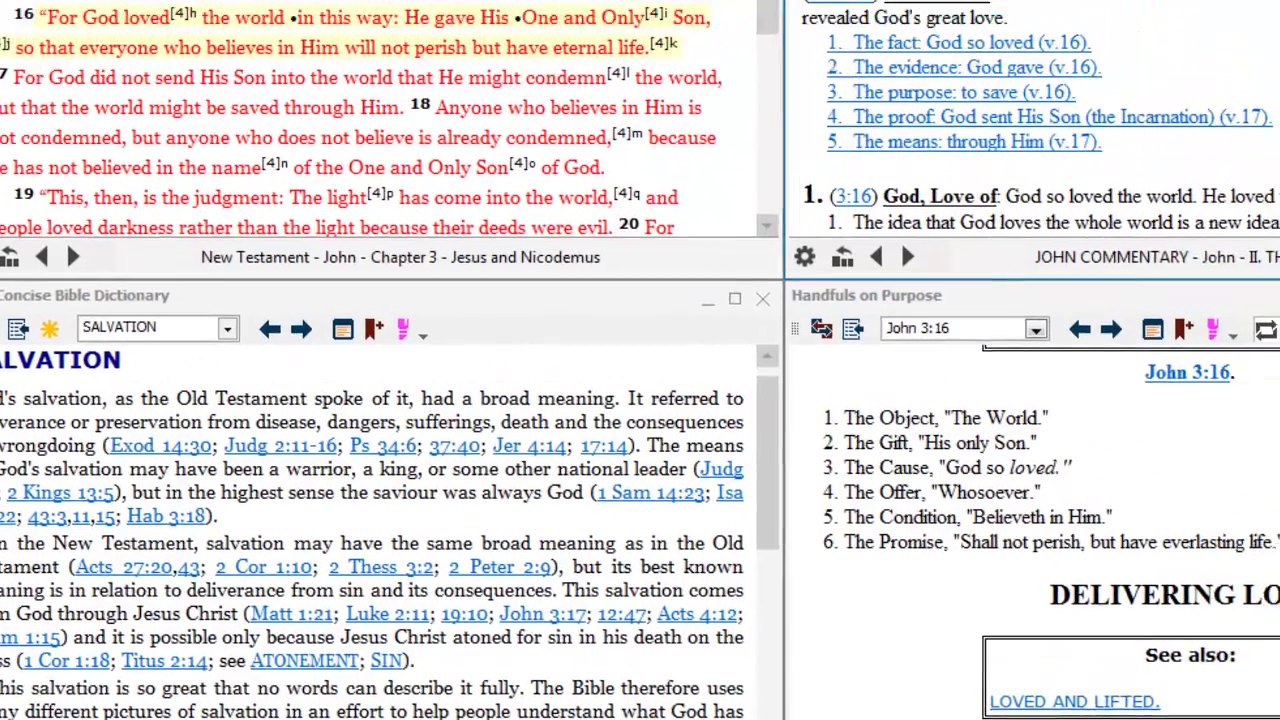
Add A Dictionary of the Holy Bible, AMG Concise, Baker Encyclopedia, the Glossary and What Does the Bible Say About... to the carousel
{"action": "left_click", "coordinate": [83, 583]}
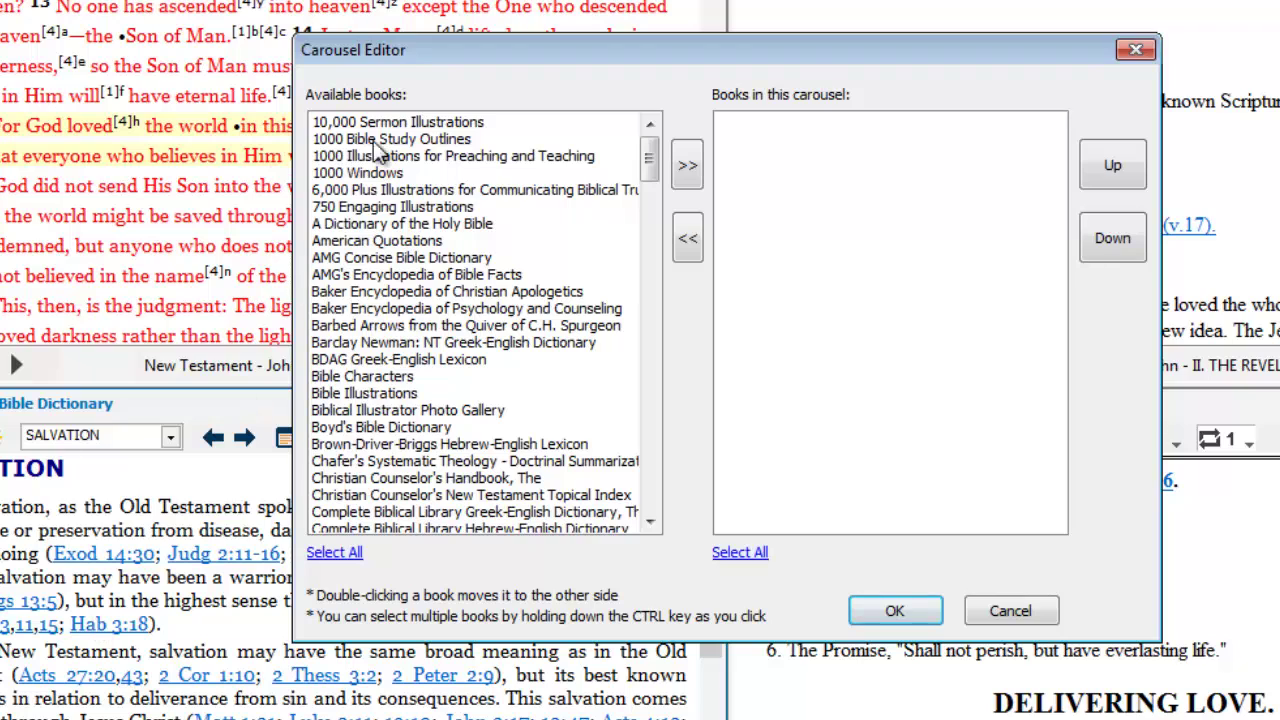
{"action": "double_click", "coordinate": [420, 224]}
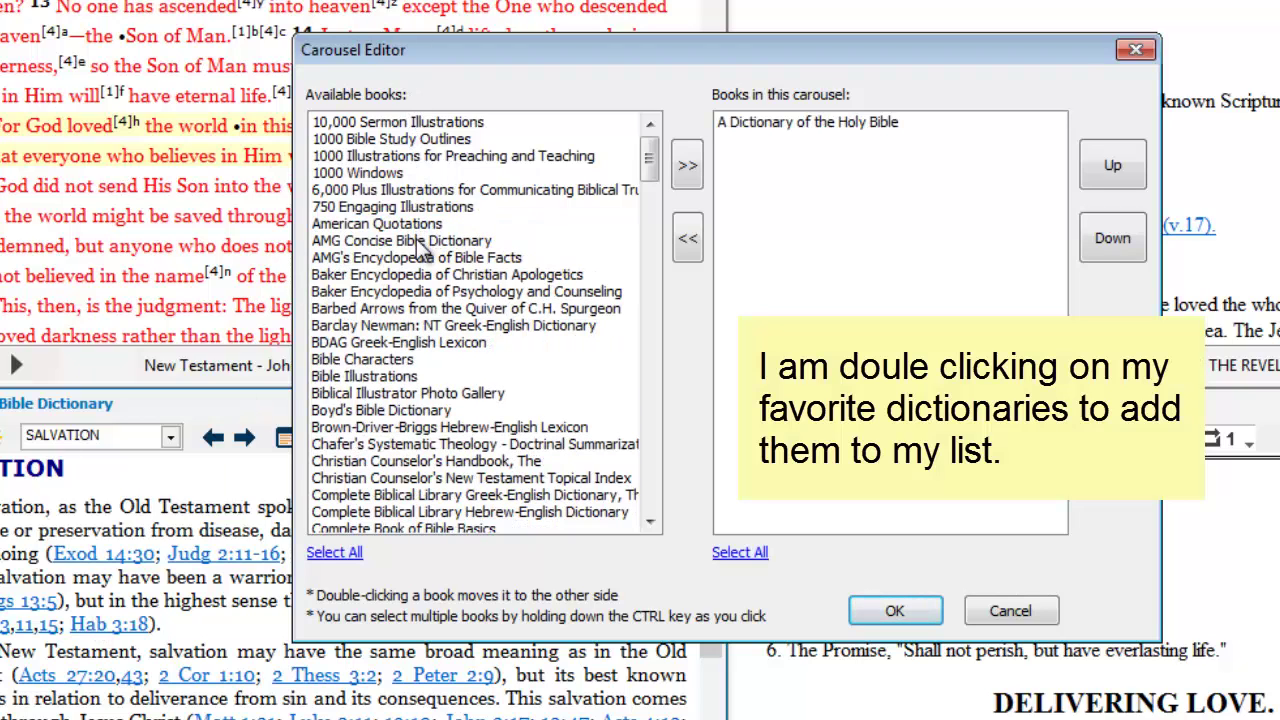
{"action": "double_click", "coordinate": [420, 242]}
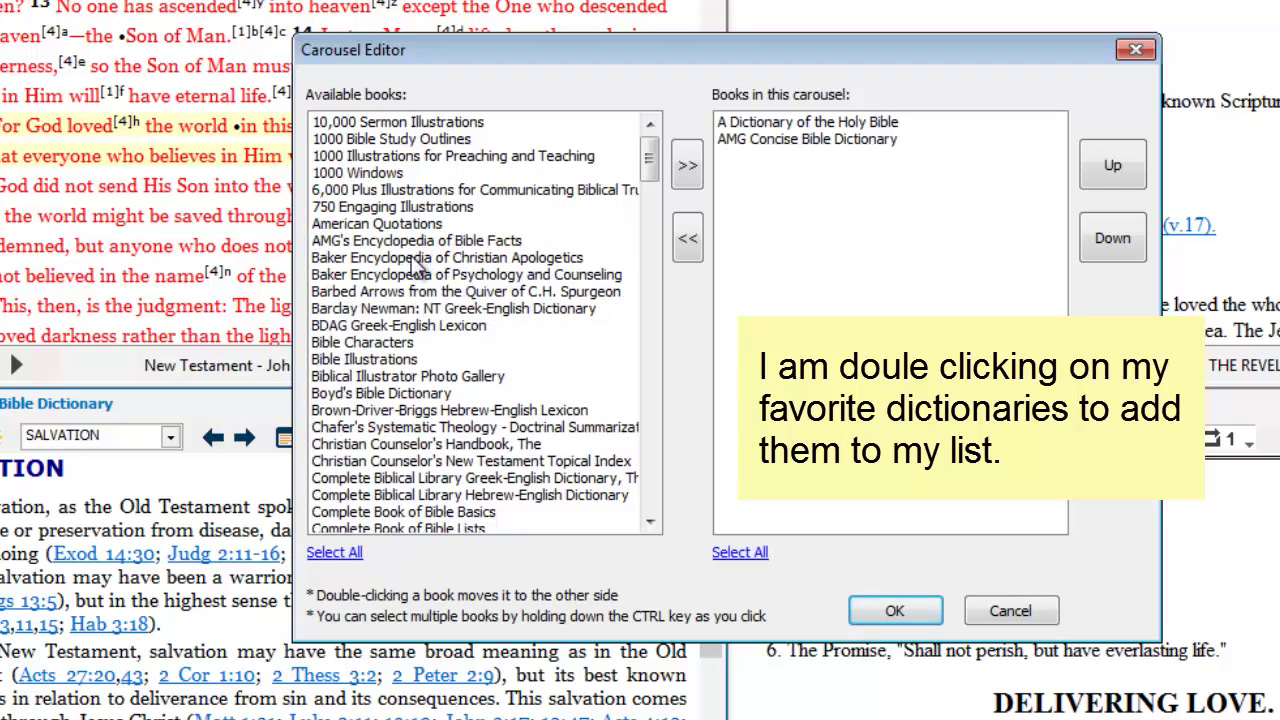
{"action": "double_click", "coordinate": [417, 258]}
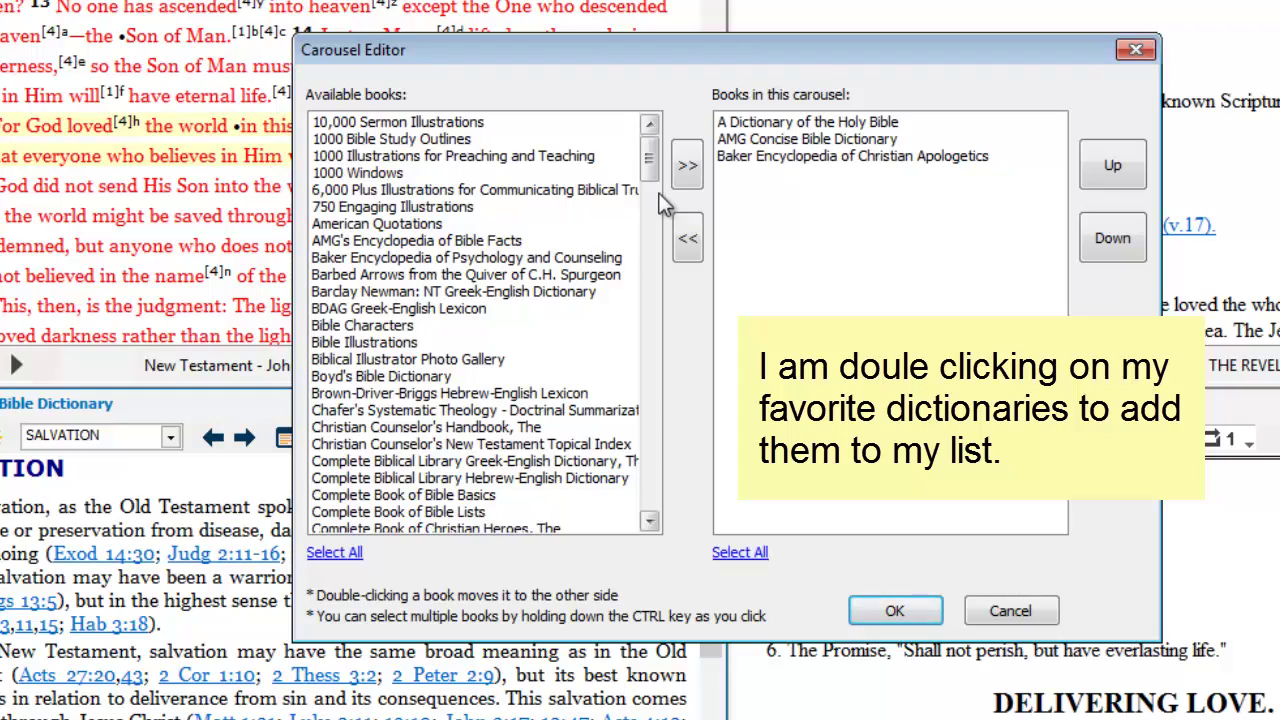
{"action": "left_click_drag", "start_coordinate": [651, 172], "coordinate": [664, 520]}
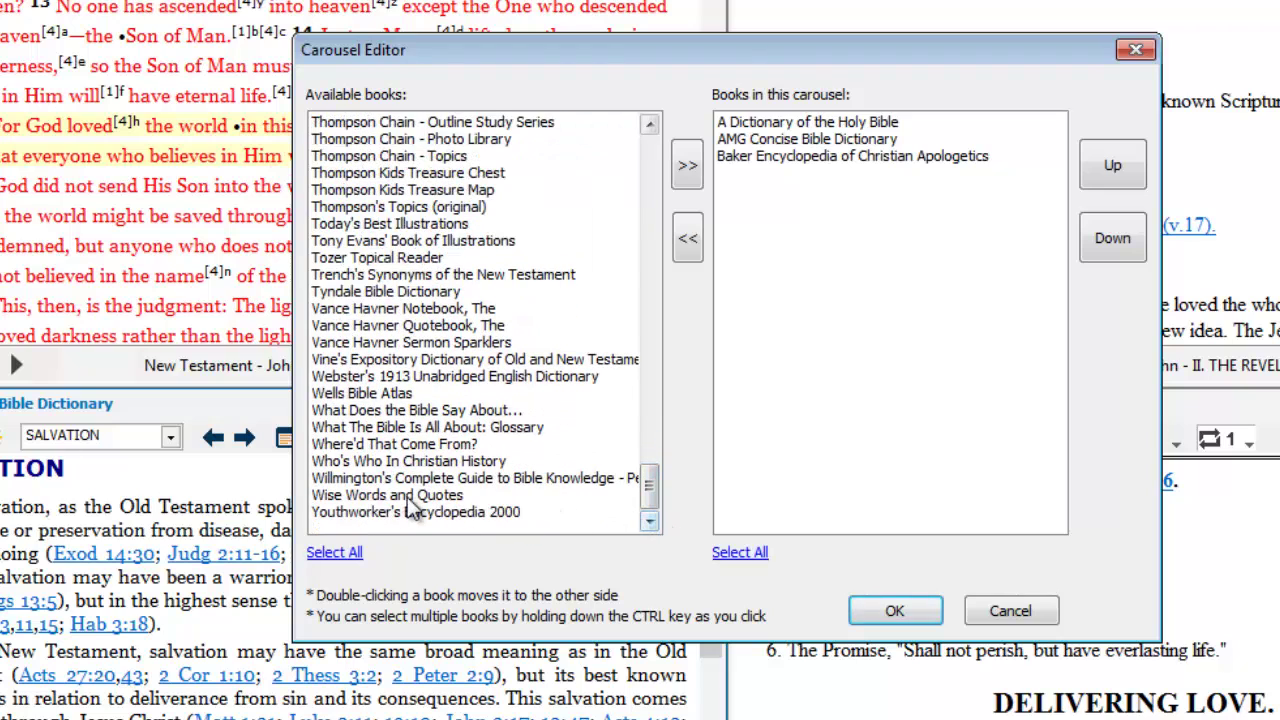
{"action": "double_click", "coordinate": [390, 428]}
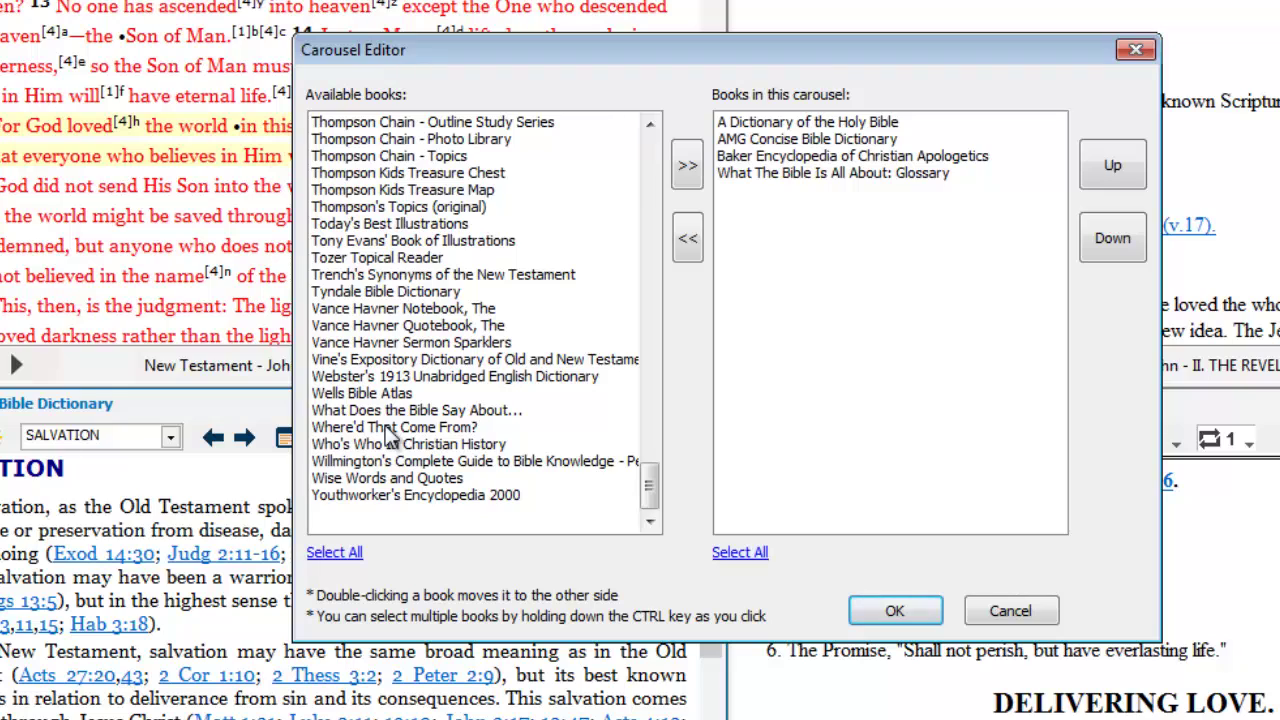
{"action": "double_click", "coordinate": [386, 411]}
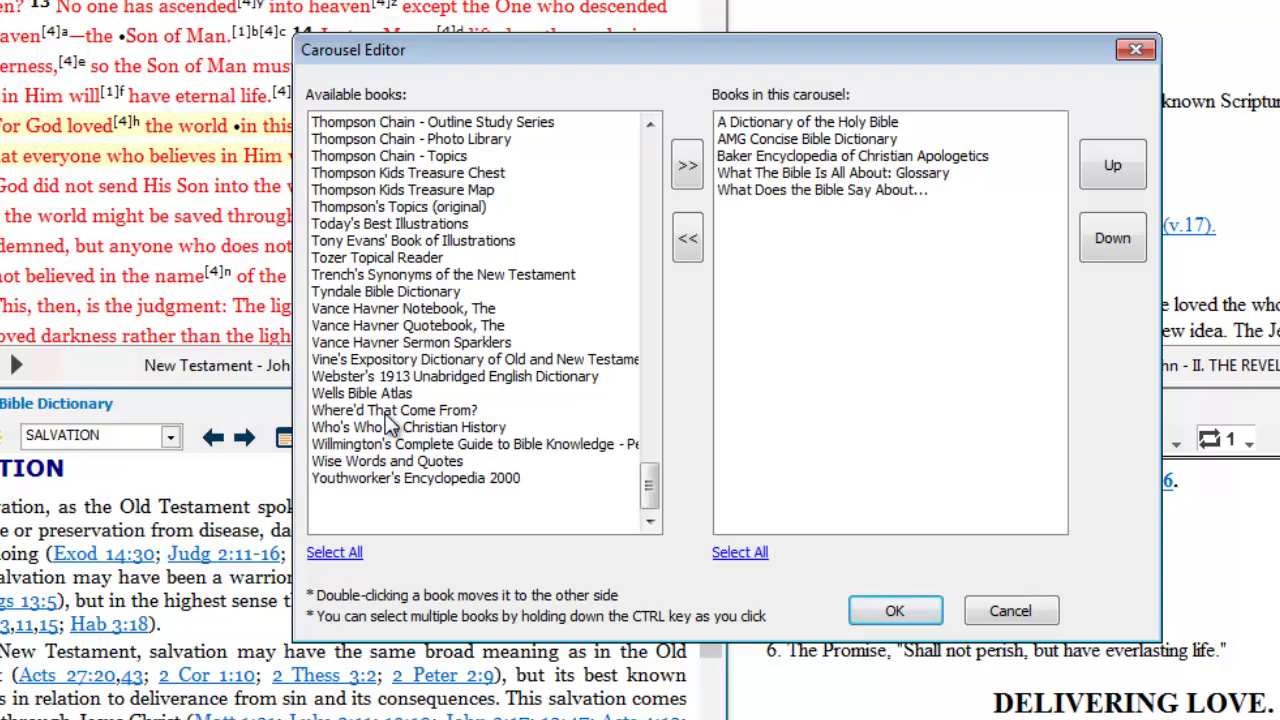
Remove What The Bible Is All About: Glossary from the dictionary carousel and save it
{"action": "left_click", "coordinate": [730, 174]}
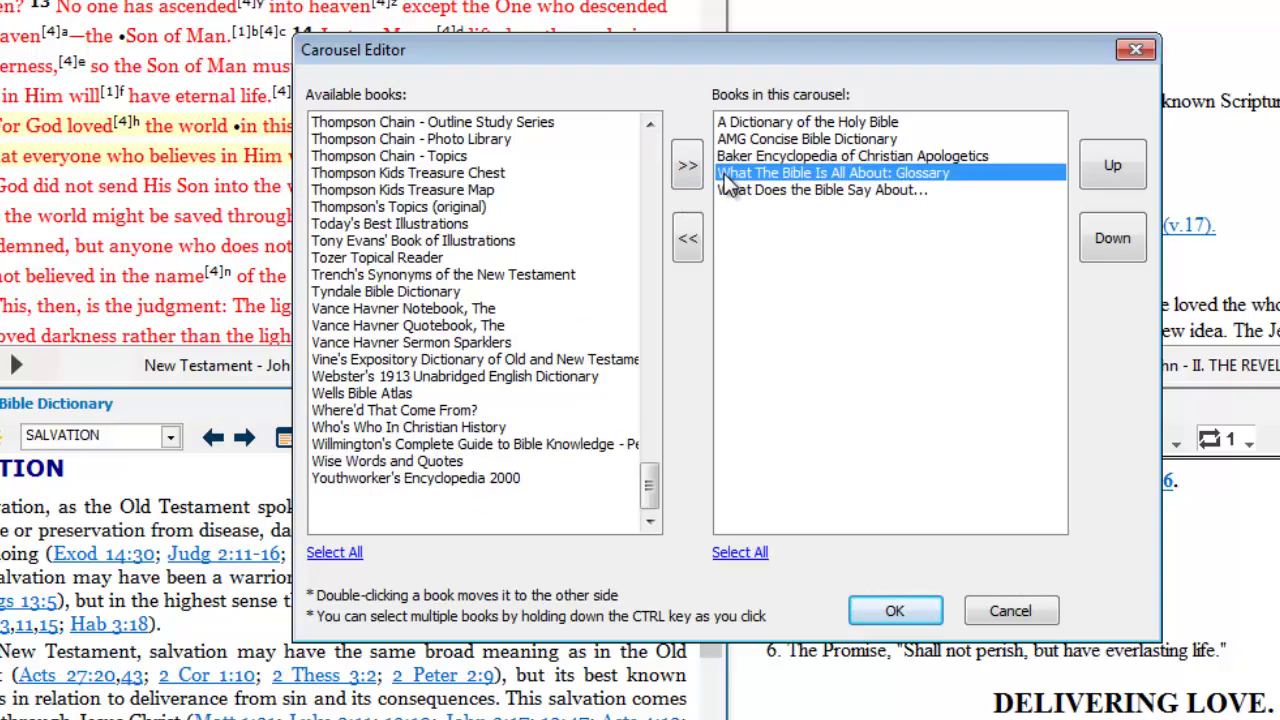
{"action": "left_click", "coordinate": [690, 236]}
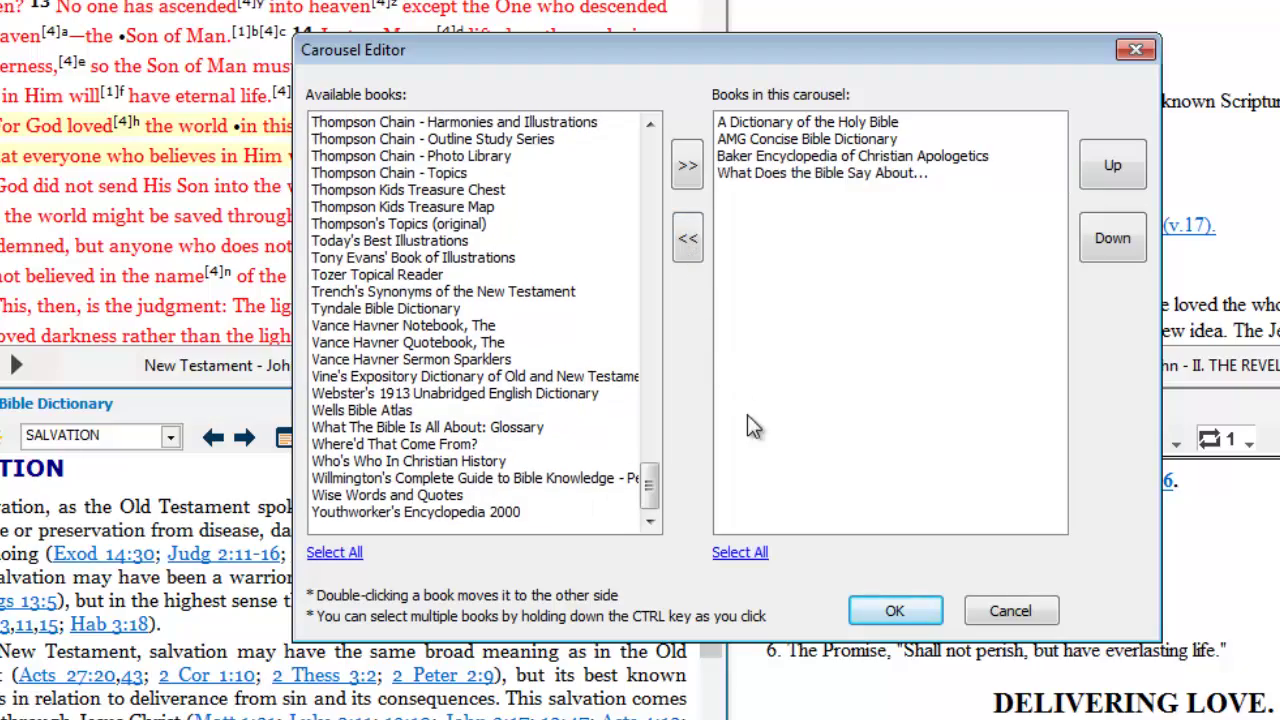
{"action": "left_click", "coordinate": [866, 608]}
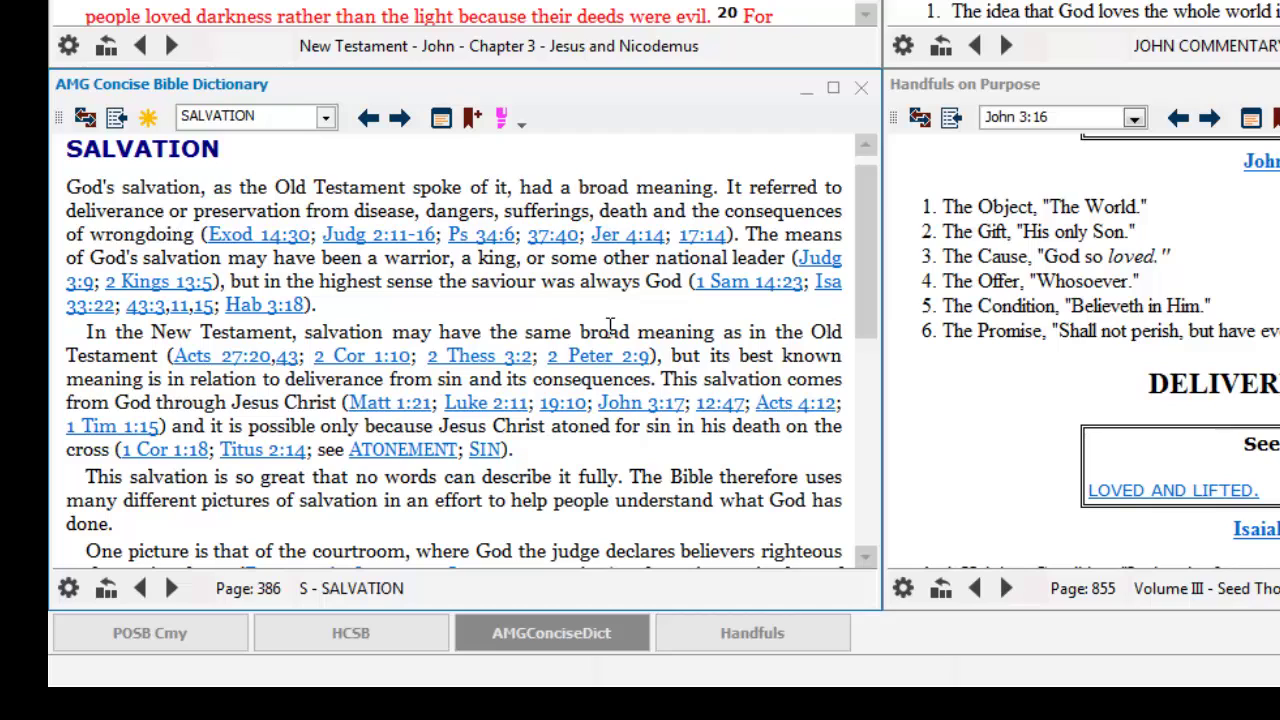
Cycle through the dictionary carousel's books, each showing its SALVATION entry
{"action": "left_click", "coordinate": [176, 590]}
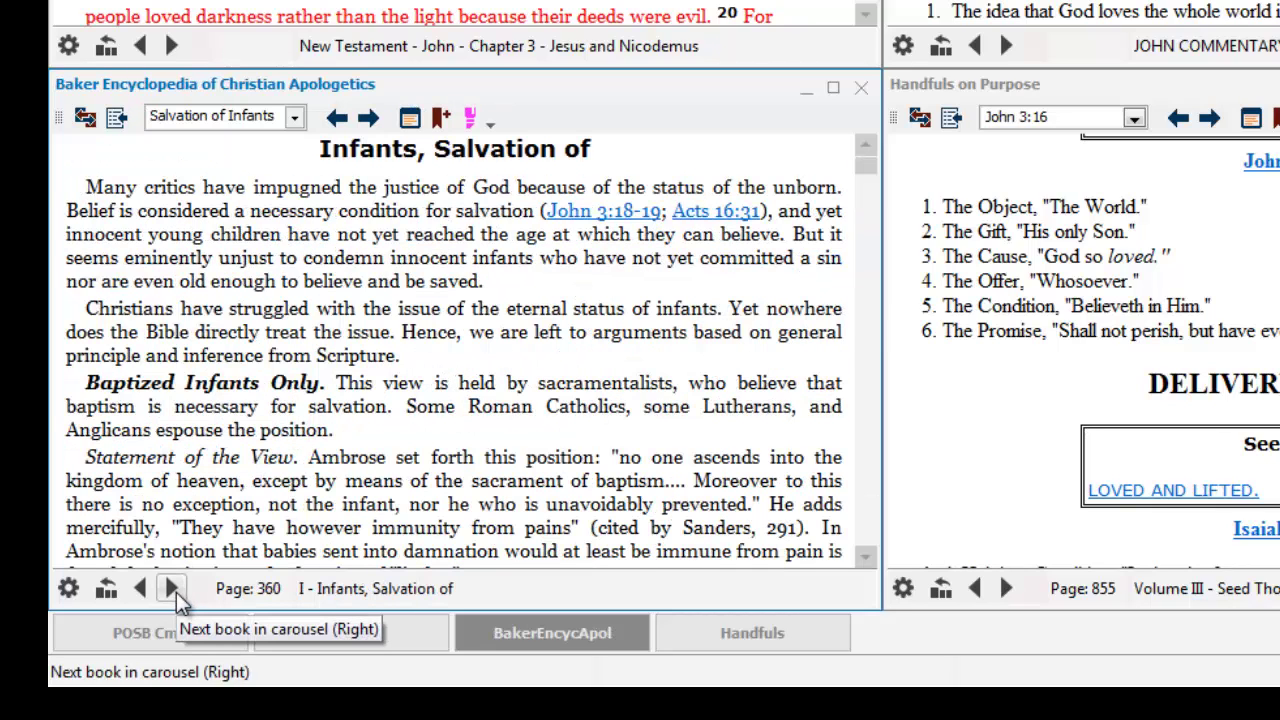
{"action": "left_click", "coordinate": [176, 590]}
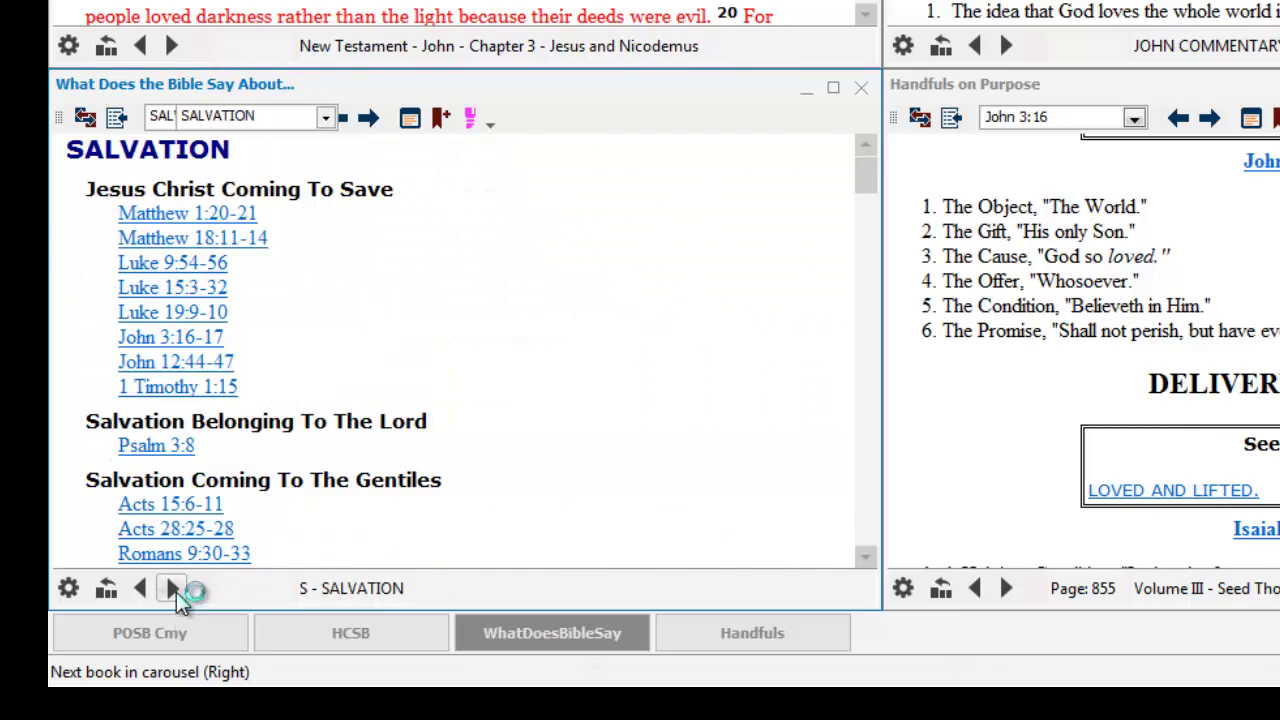
{"action": "left_click", "coordinate": [176, 590]}
{"action": "left_click", "coordinate": [176, 590]}
{"action": "left_click", "coordinate": [176, 590]}
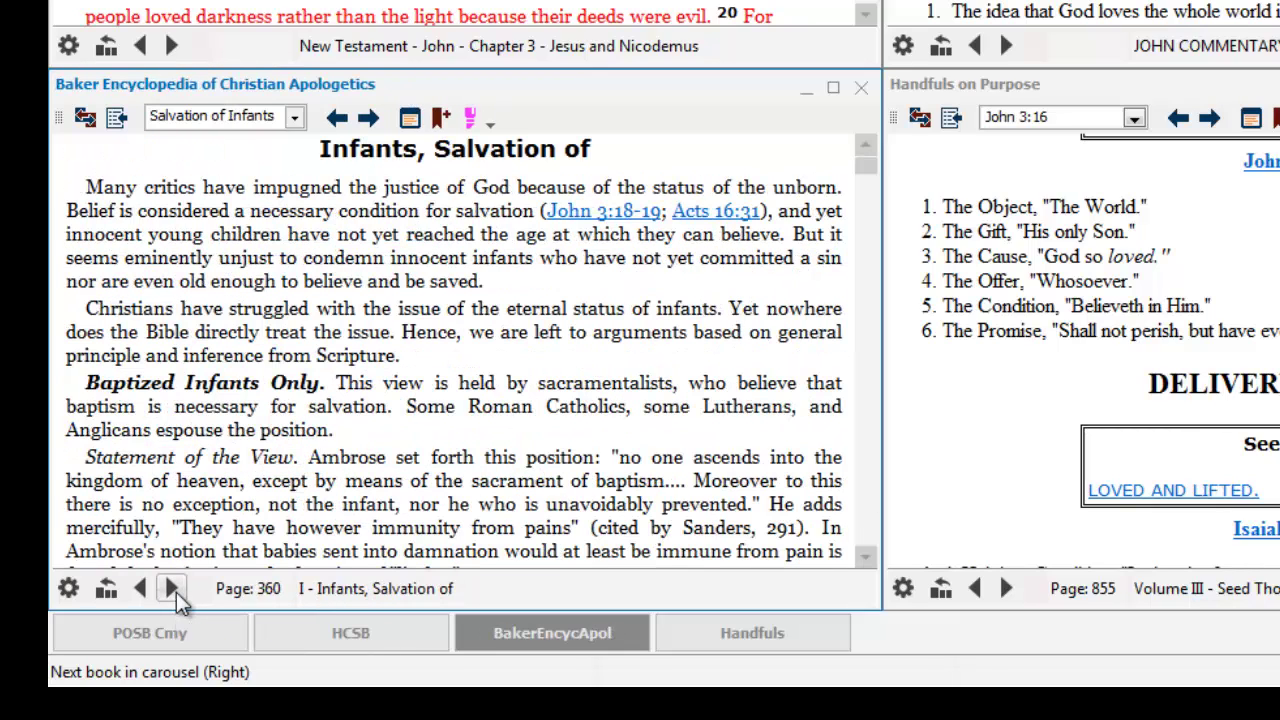
{"action": "left_click", "coordinate": [176, 590]}
{"action": "left_click", "coordinate": [176, 590]}
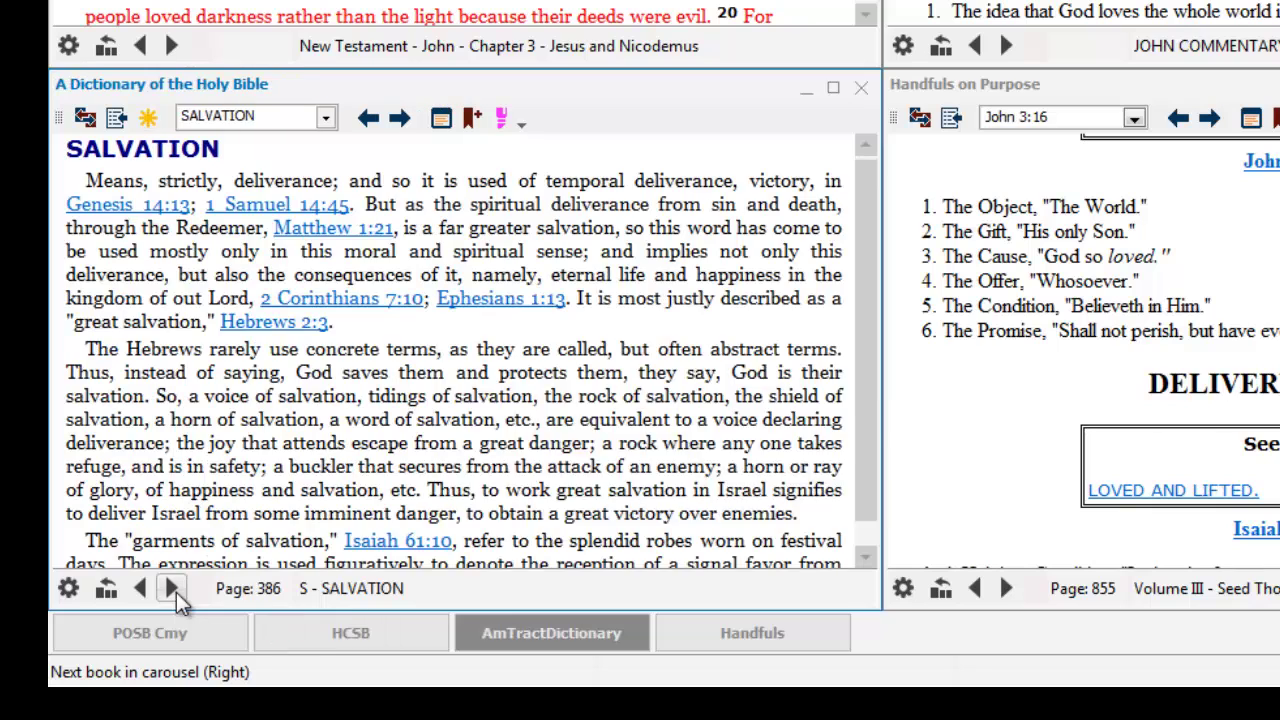
{"action": "left_click", "coordinate": [176, 590]}
{"action": "left_click", "coordinate": [176, 590]}
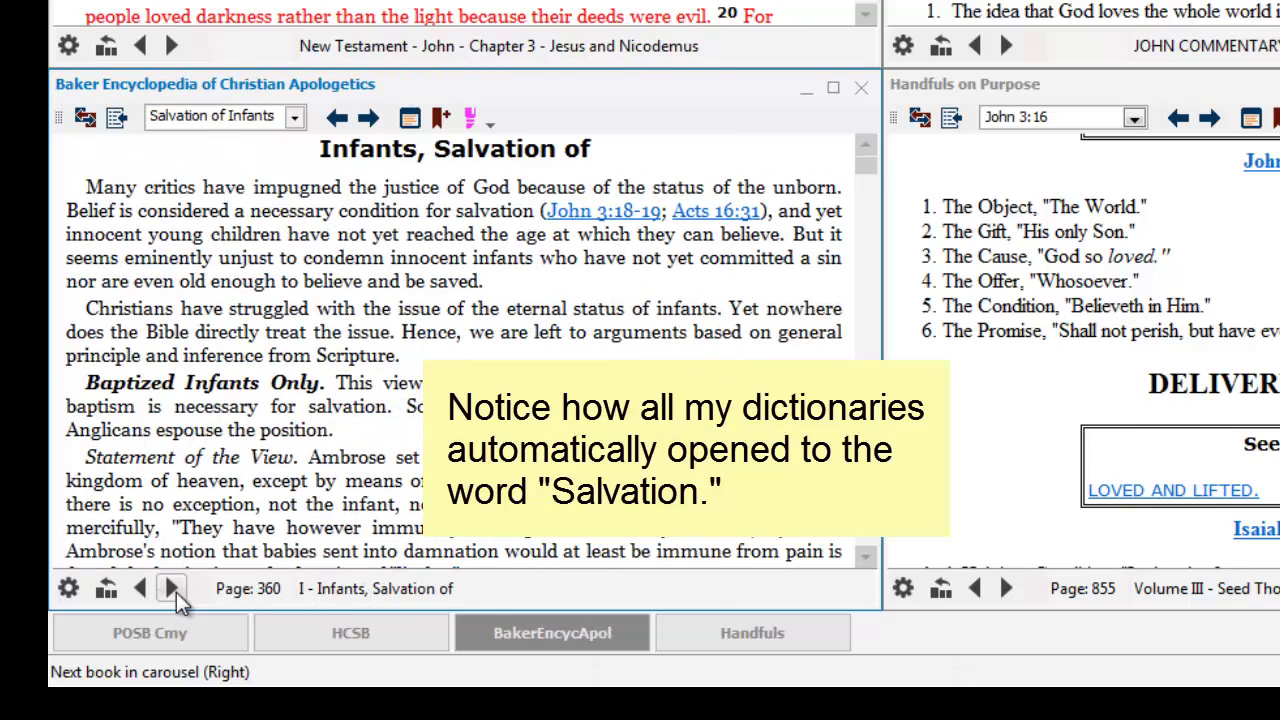
{"action": "left_click", "coordinate": [176, 590]}
{"action": "left_click", "coordinate": [176, 590]}
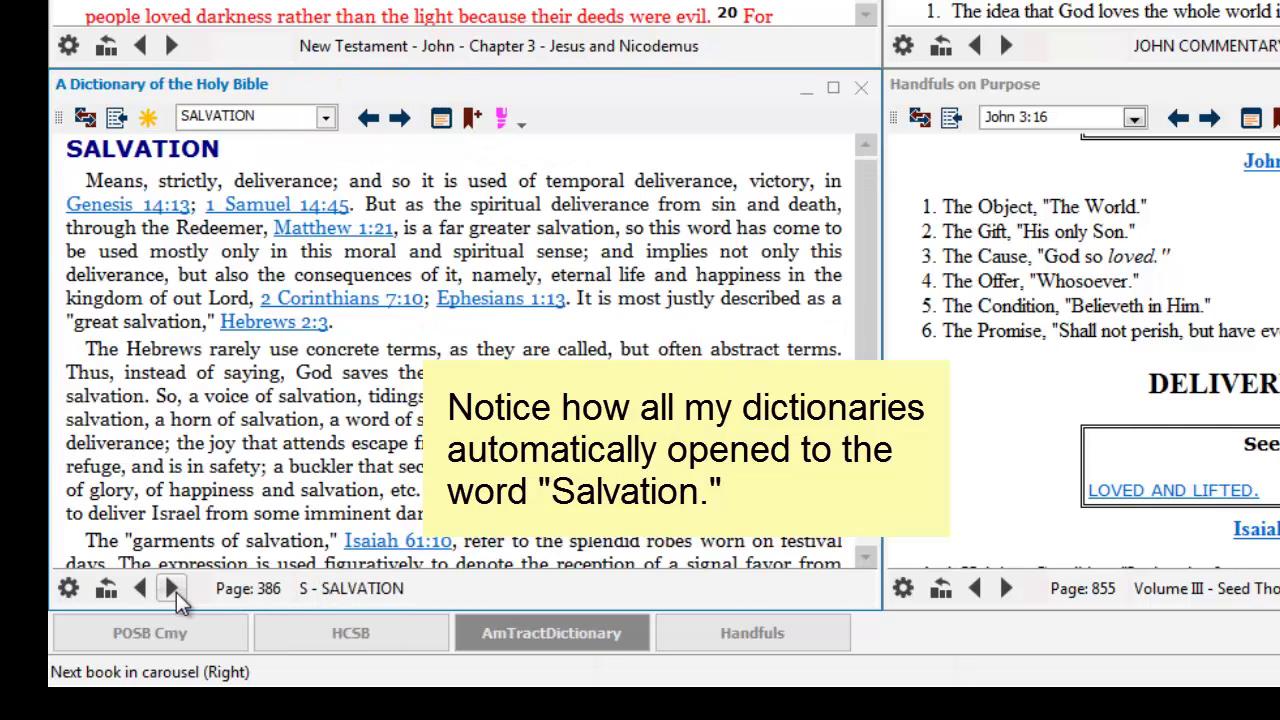
{"action": "left_click", "coordinate": [176, 590]}
{"action": "left_click", "coordinate": [176, 590]}
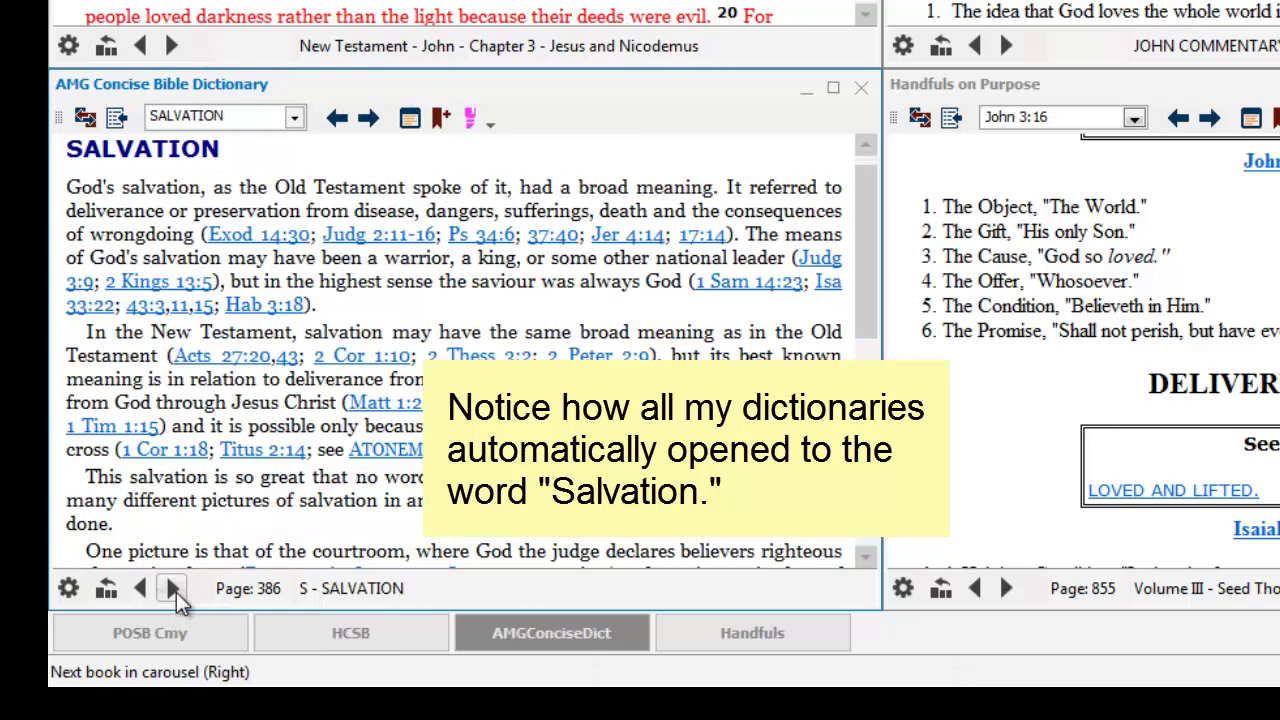
{"action": "left_click", "coordinate": [173, 589]}
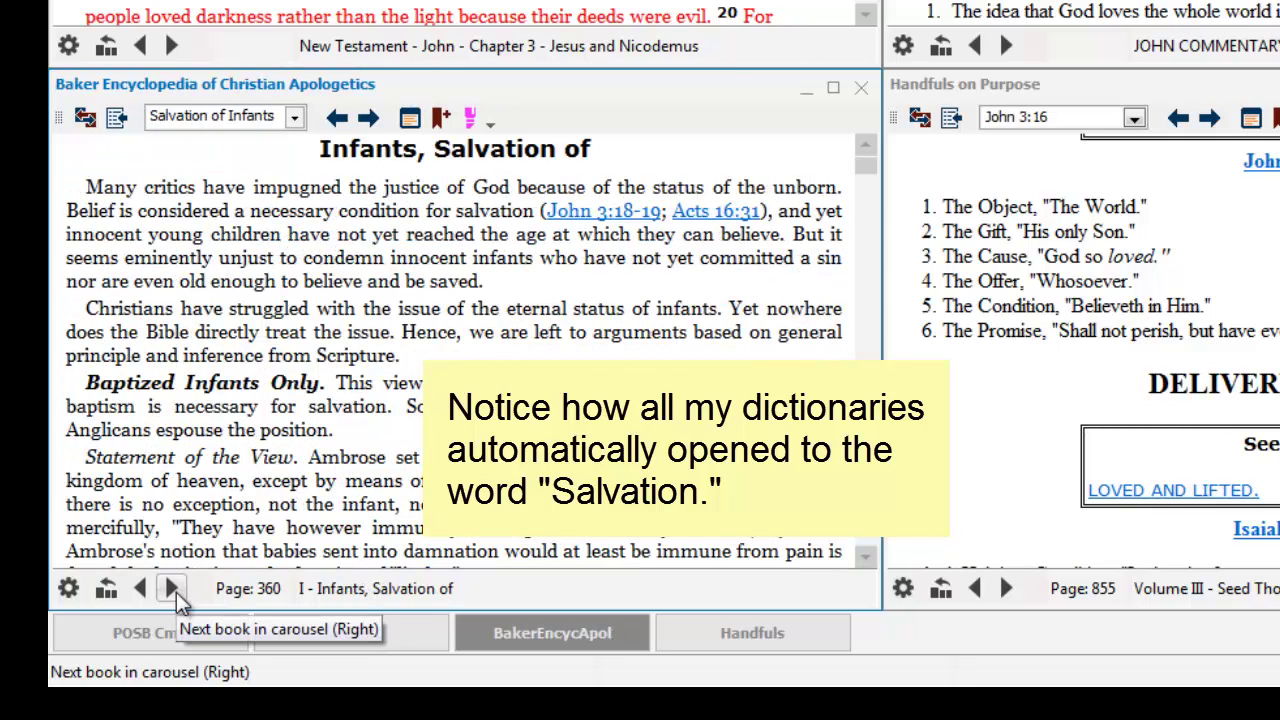
{"action": "left_click", "coordinate": [176, 590]}
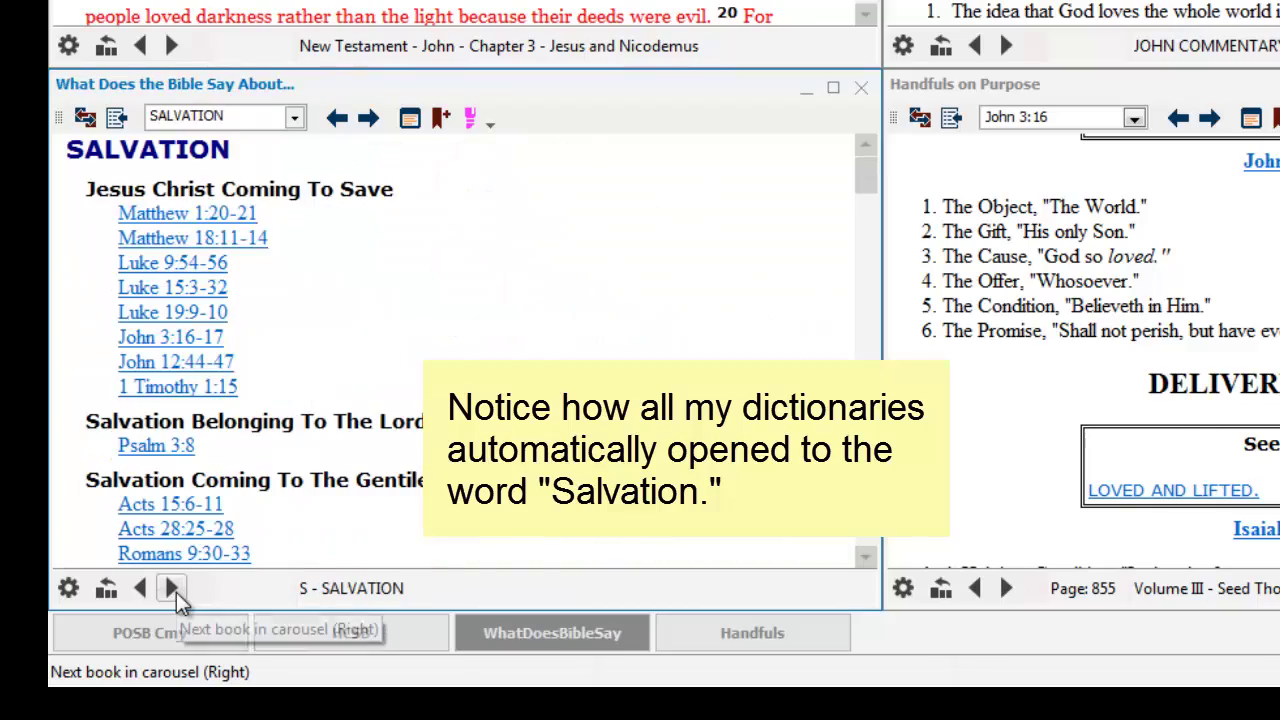
{"action": "left_click", "coordinate": [176, 590]}
{"action": "left_click", "coordinate": [176, 590]}
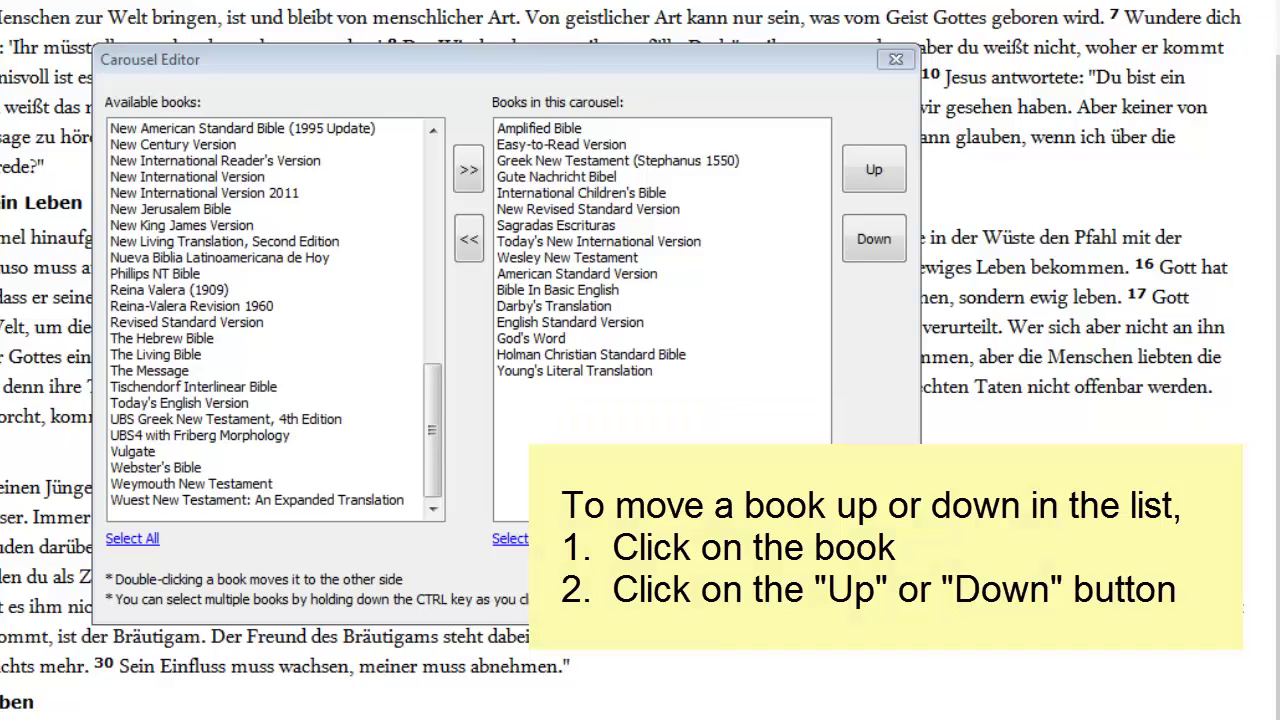
Move Young's Literal Translation up the Bible carousel to fourth place, after Greek New Testament (Stephanus 1550)
{"action": "left_click", "coordinate": [600, 372]}
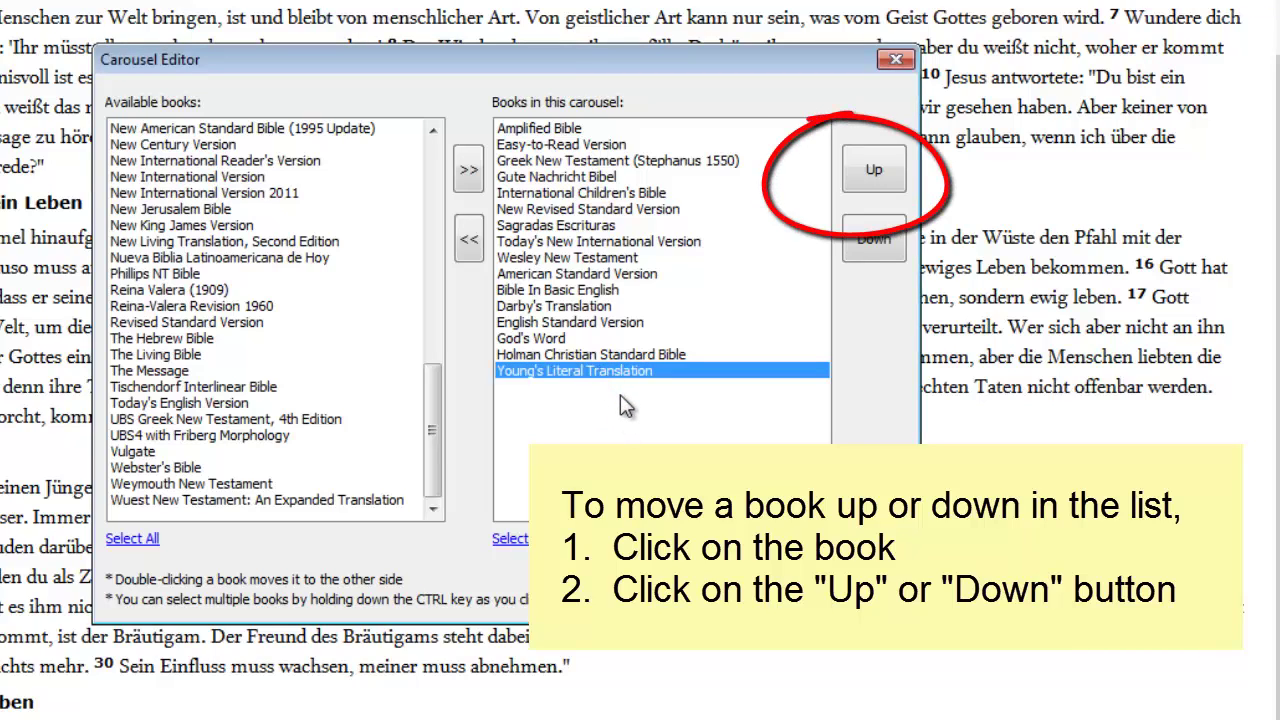
{"action": "left_click", "coordinate": [891, 170]}
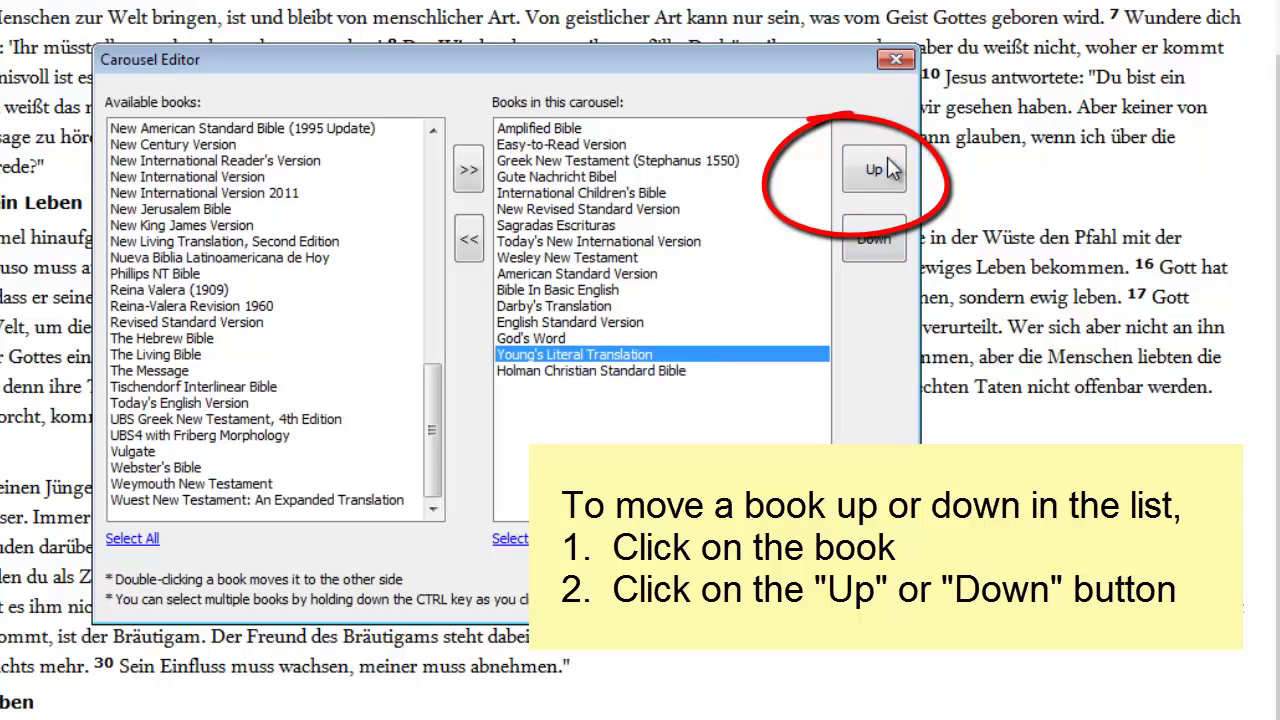
{"action": "left_click", "coordinate": [891, 170]}
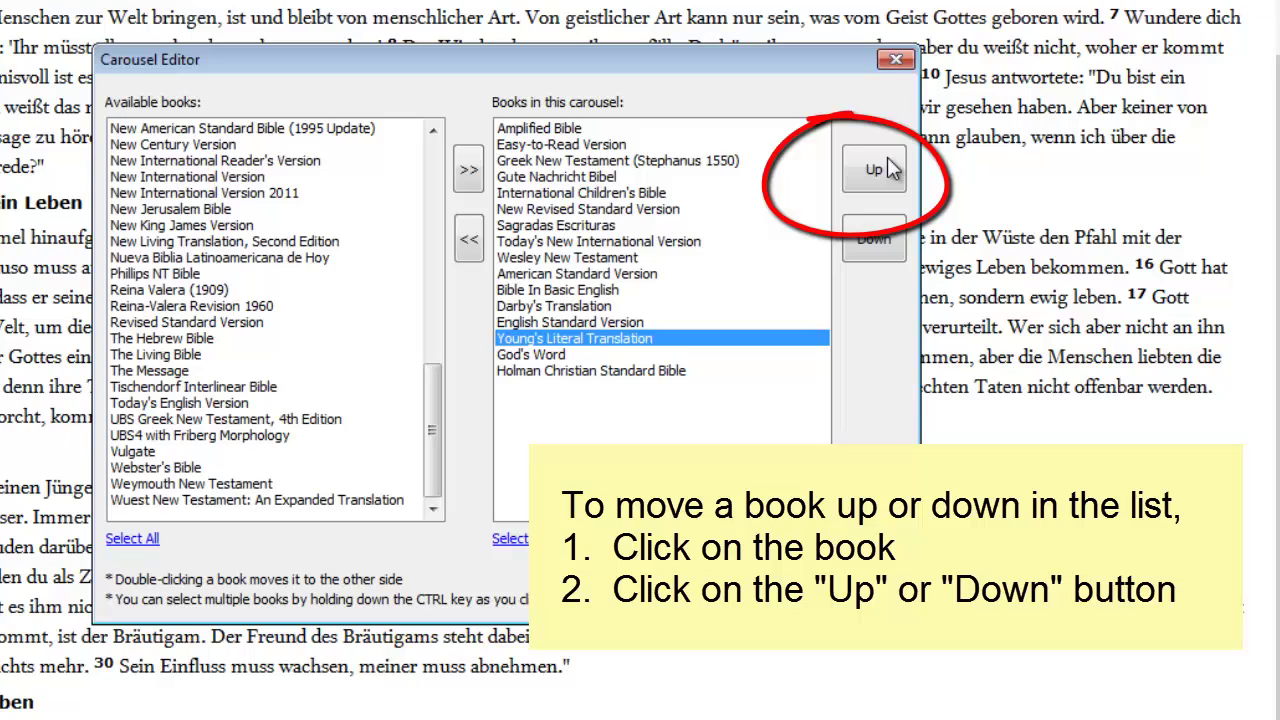
{"action": "left_click", "coordinate": [891, 170]}
{"action": "left_click", "coordinate": [890, 170]}
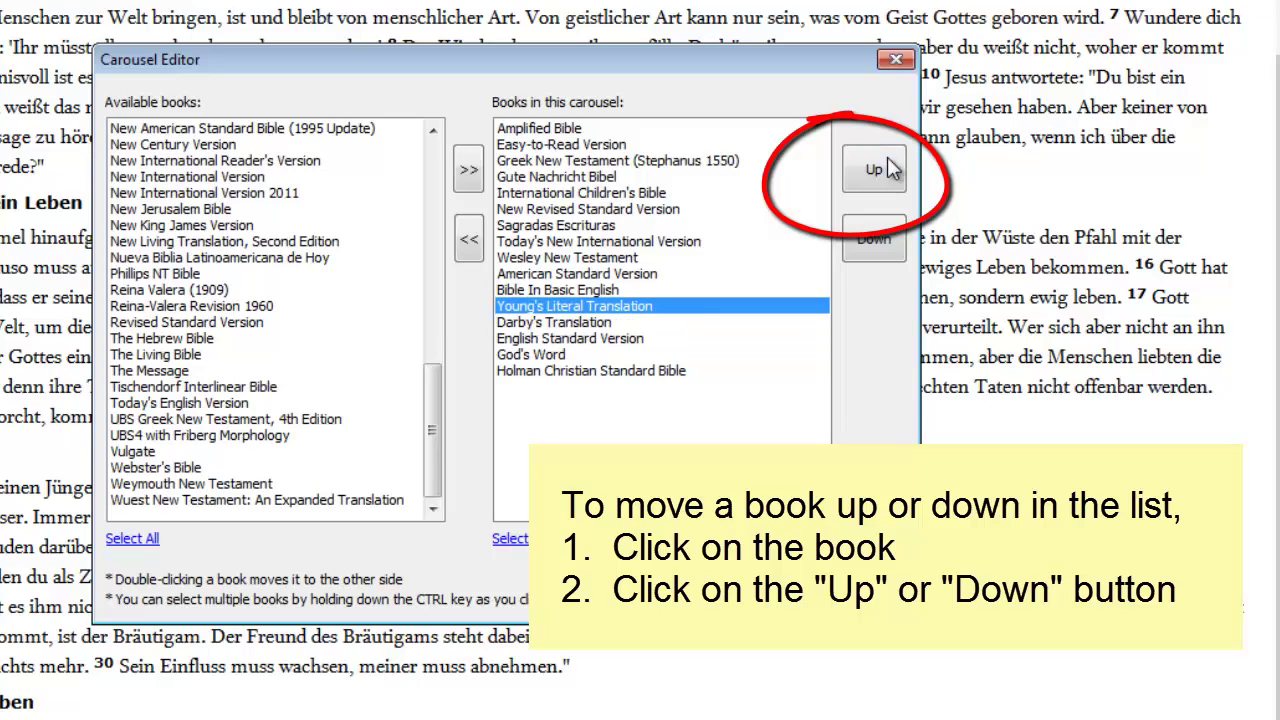
{"action": "left_click", "coordinate": [890, 170]}
{"action": "left_click", "coordinate": [890, 173]}
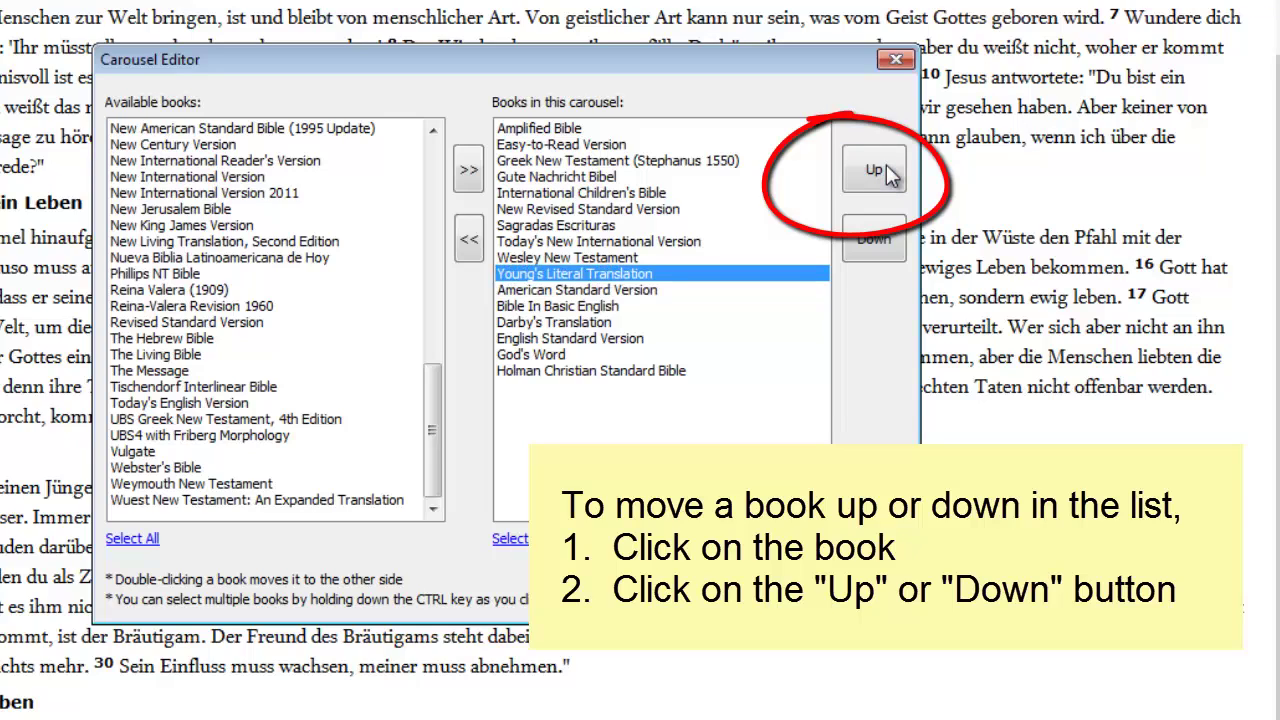
{"action": "left_click", "coordinate": [890, 175]}
{"action": "left_click", "coordinate": [890, 175]}
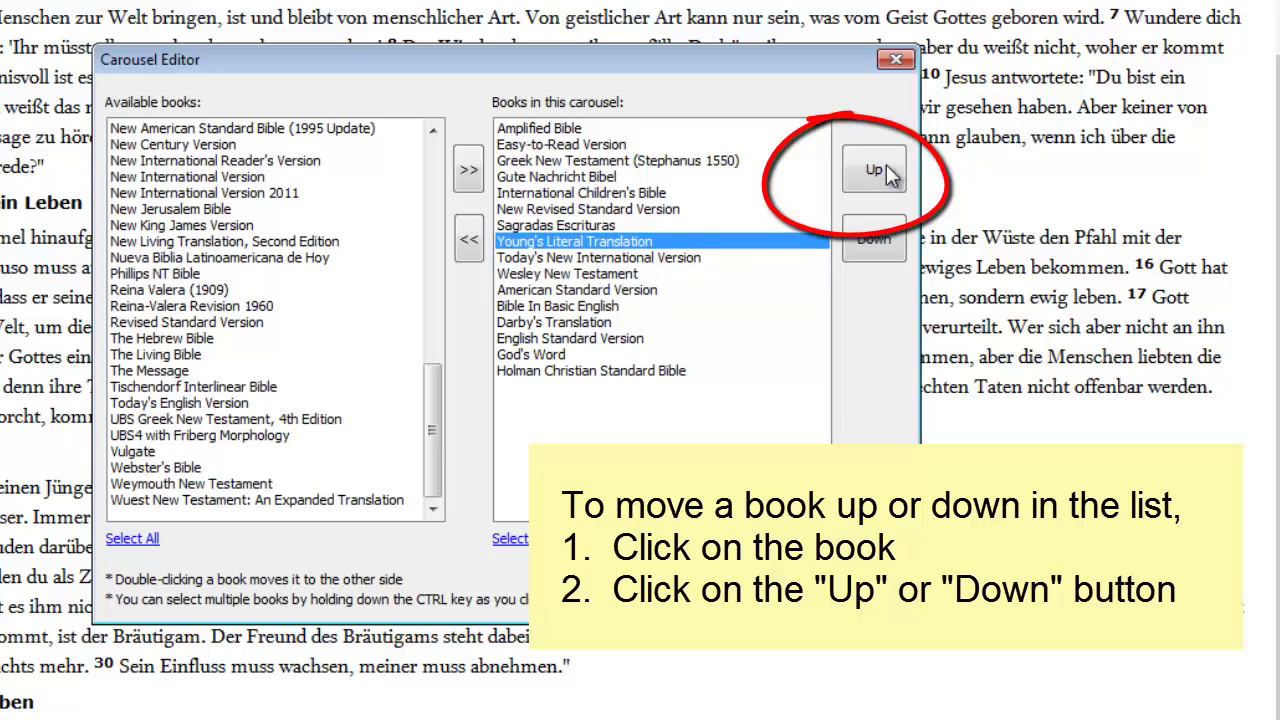
{"action": "left_click", "coordinate": [890, 175]}
{"action": "left_click", "coordinate": [890, 175]}
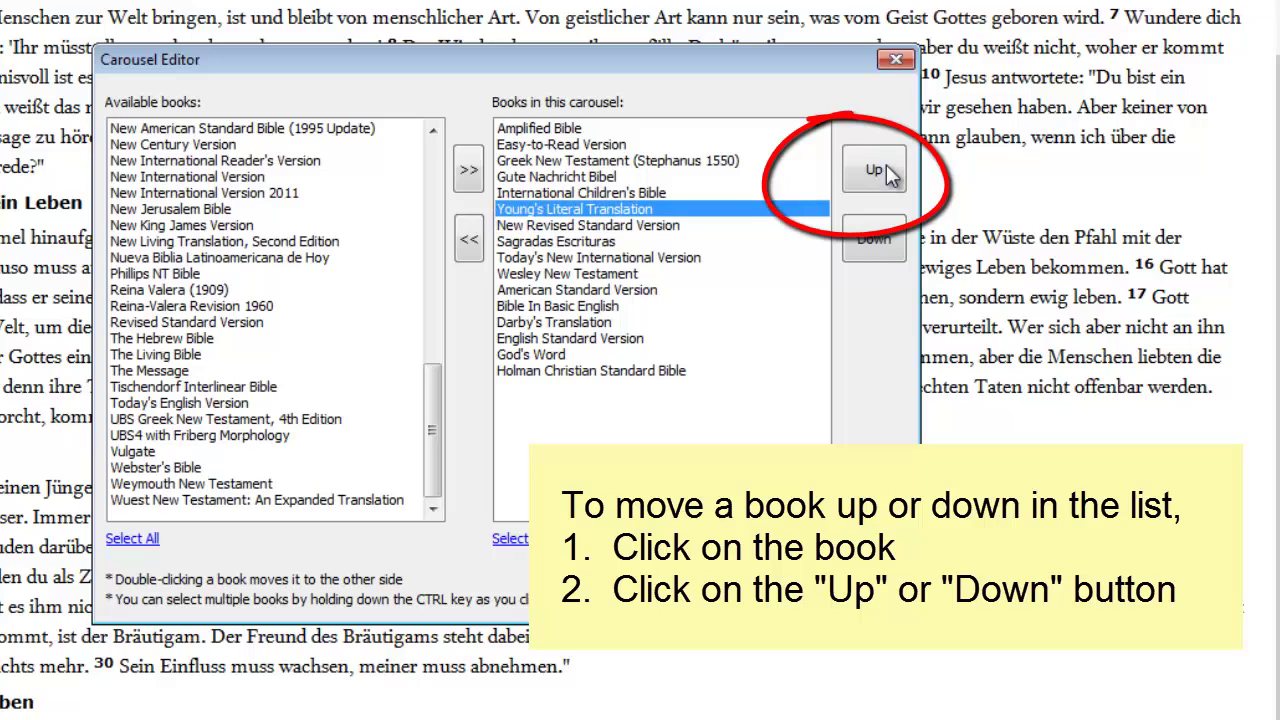
{"action": "left_click", "coordinate": [890, 175]}
{"action": "left_click", "coordinate": [890, 175]}
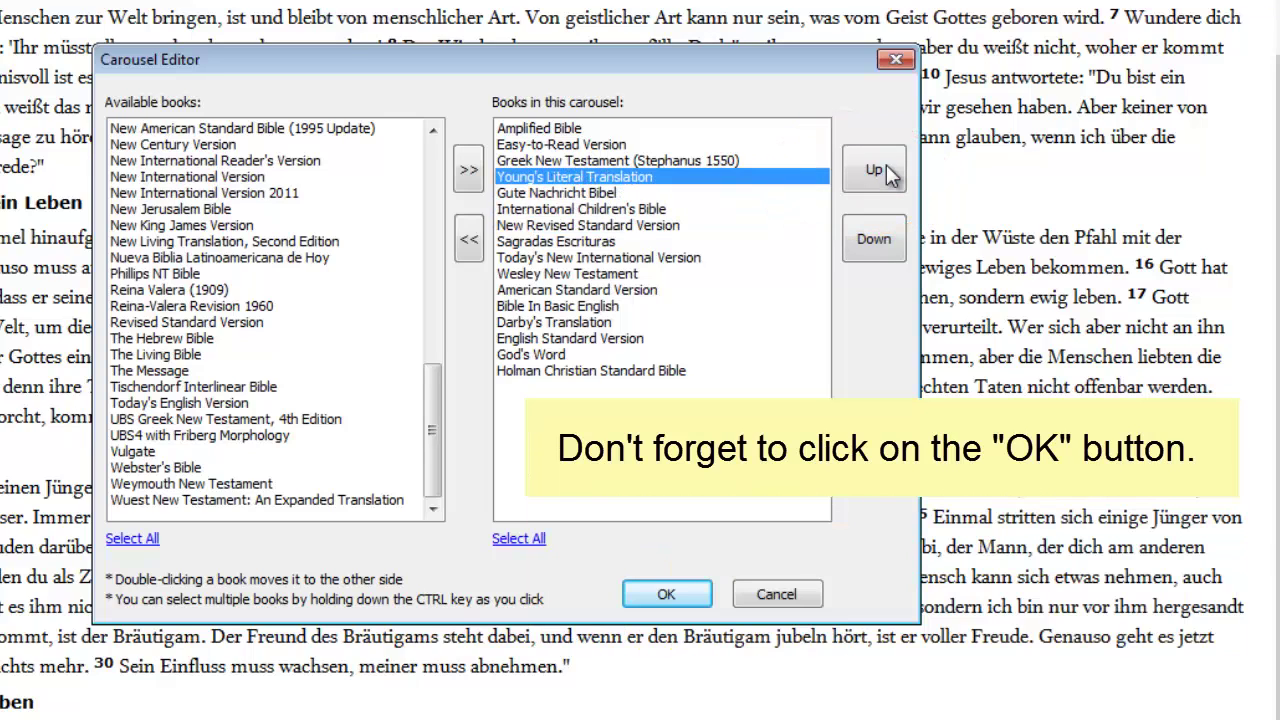
Save the reordered Bible carousel, then remove Gute Nachricht Bibel from it
{"action": "left_click", "coordinate": [666, 591]}
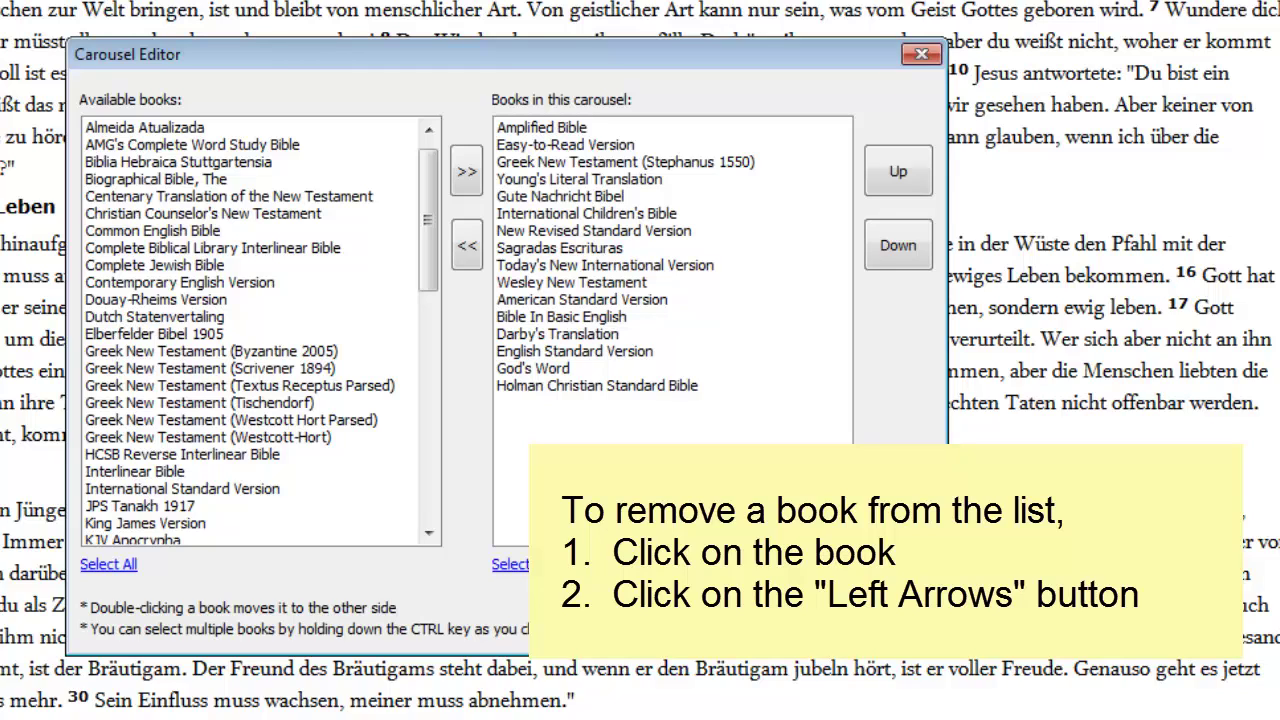
{"action": "left_click", "coordinate": [560, 203]}
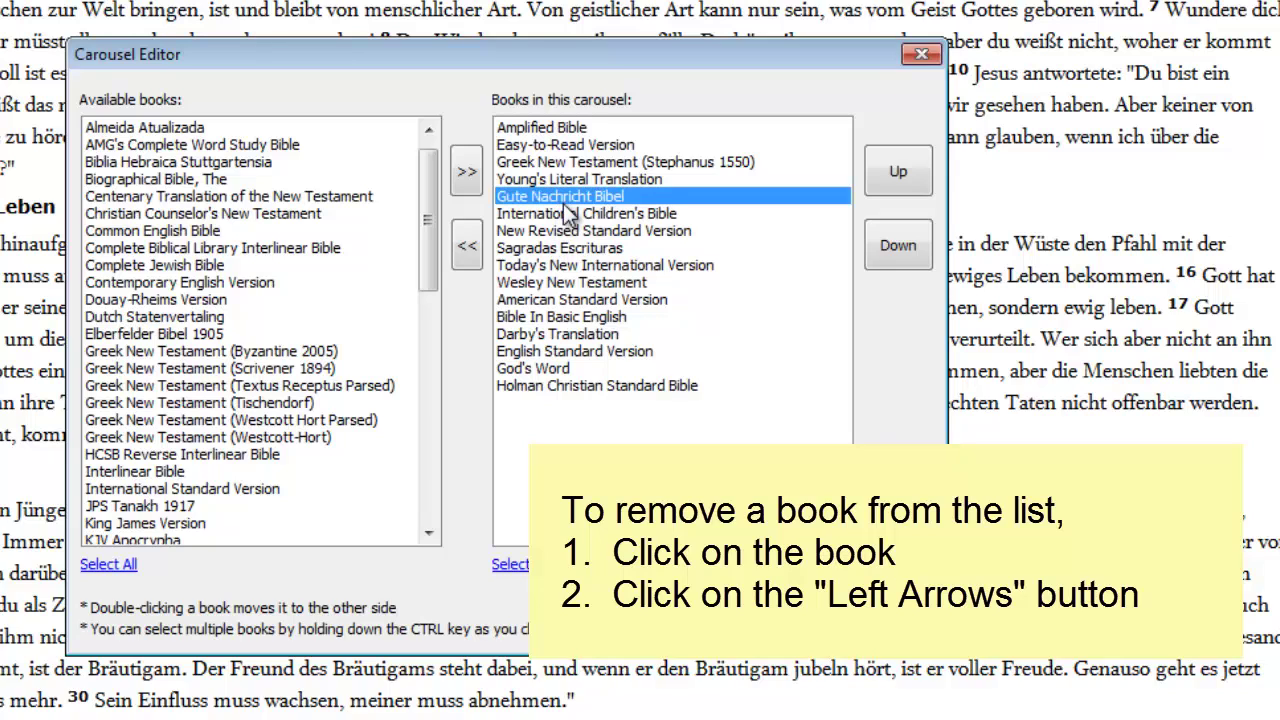
{"action": "left_click", "coordinate": [467, 247]}
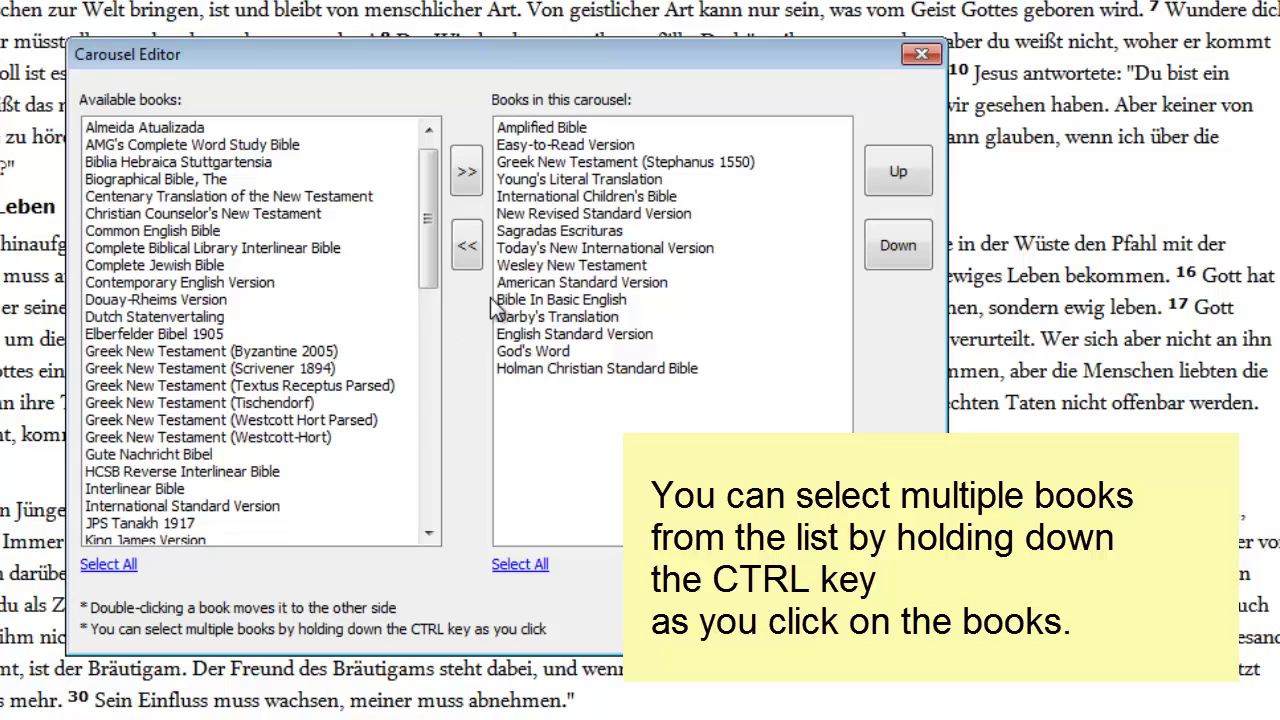
Remove Greek New Testament (Stephanus 1550), Sagradas Escrituras and International Children's Bible from the Bible carousel at once
{"action": "left_click", "coordinate": [537, 165]}
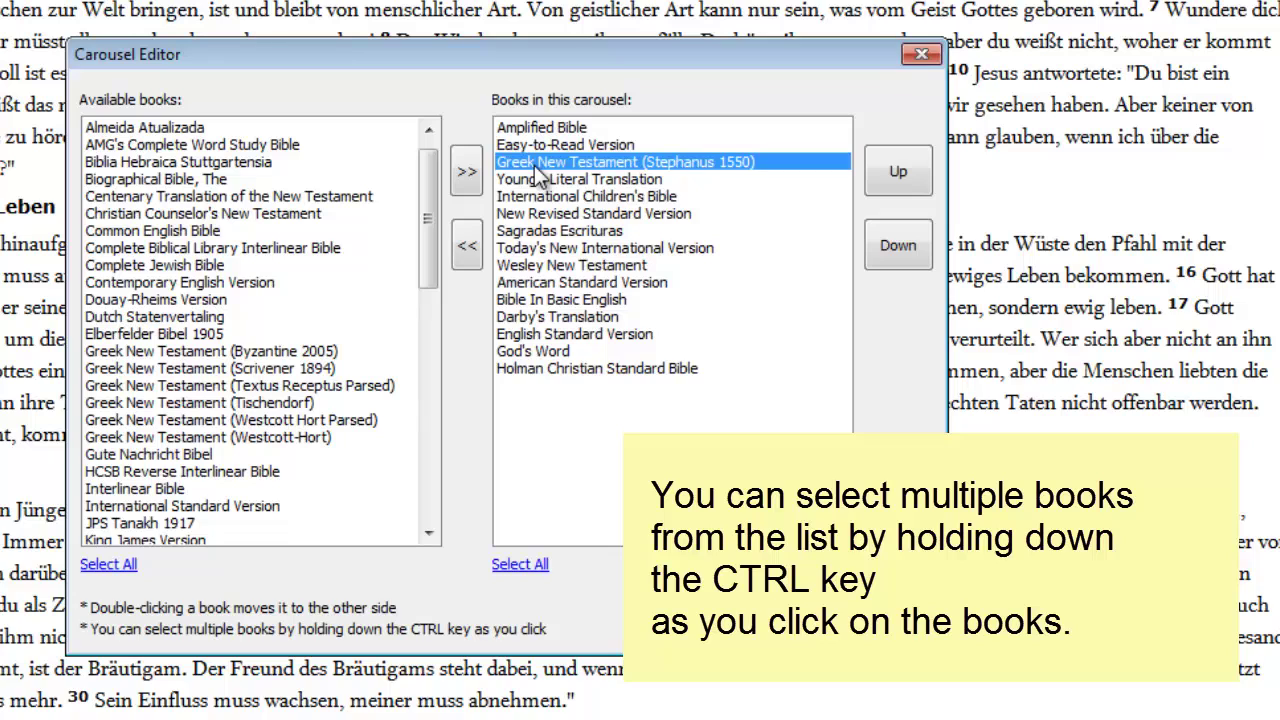
{"action": "left_click", "coordinate": [543, 231], "text": "ctrl"}
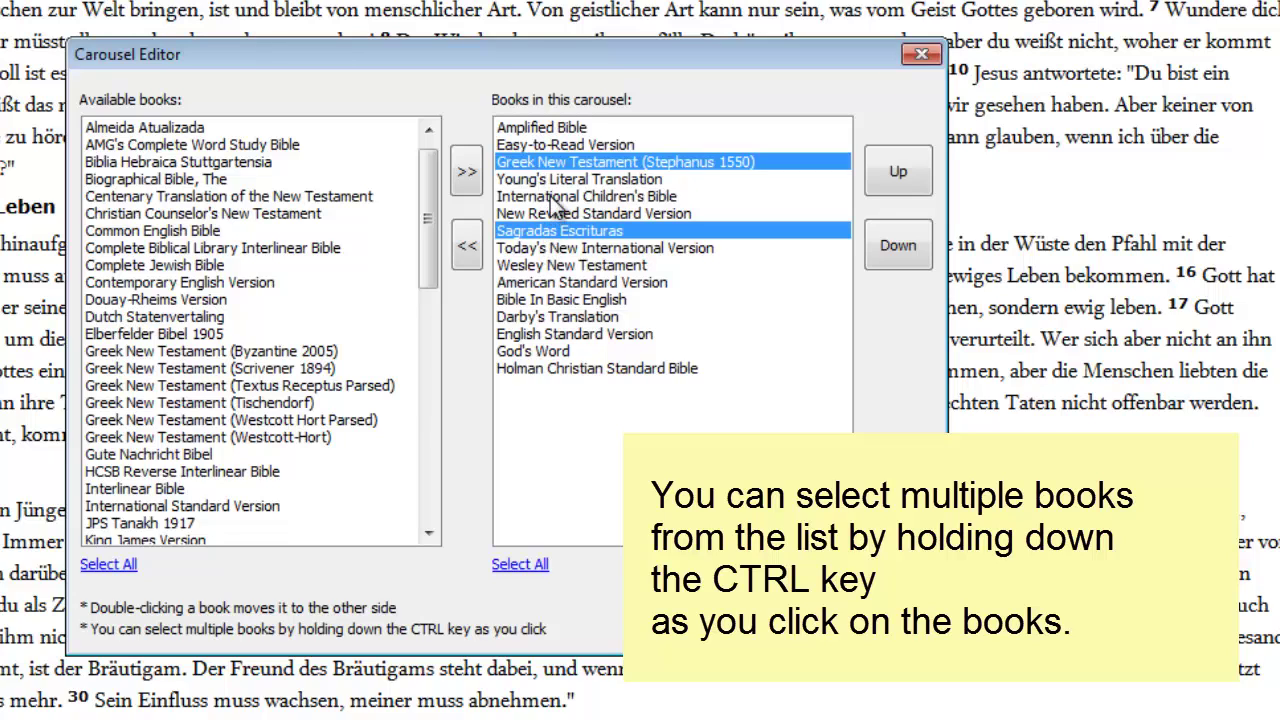
{"action": "left_click", "coordinate": [551, 198], "text": "ctrl"}
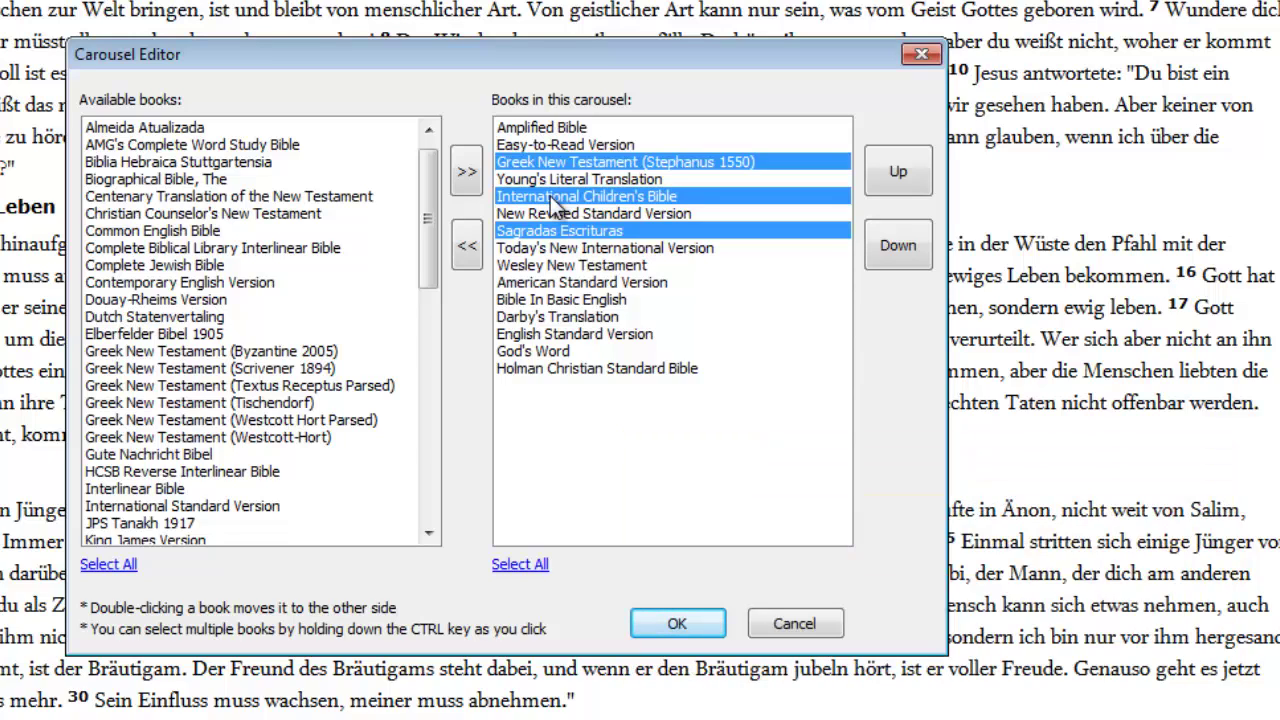
{"action": "left_click", "coordinate": [467, 246]}
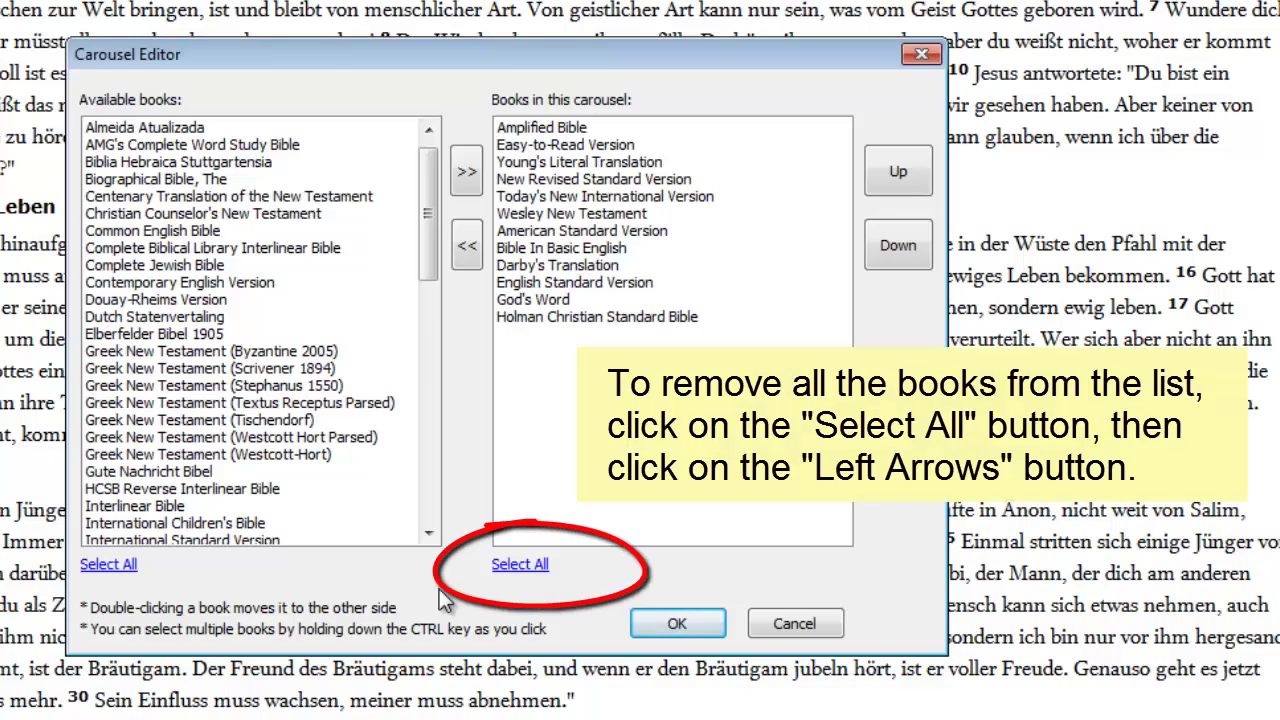
Select all books in the Bible carousel and move them back to Available books
{"action": "left_click", "coordinate": [520, 567]}
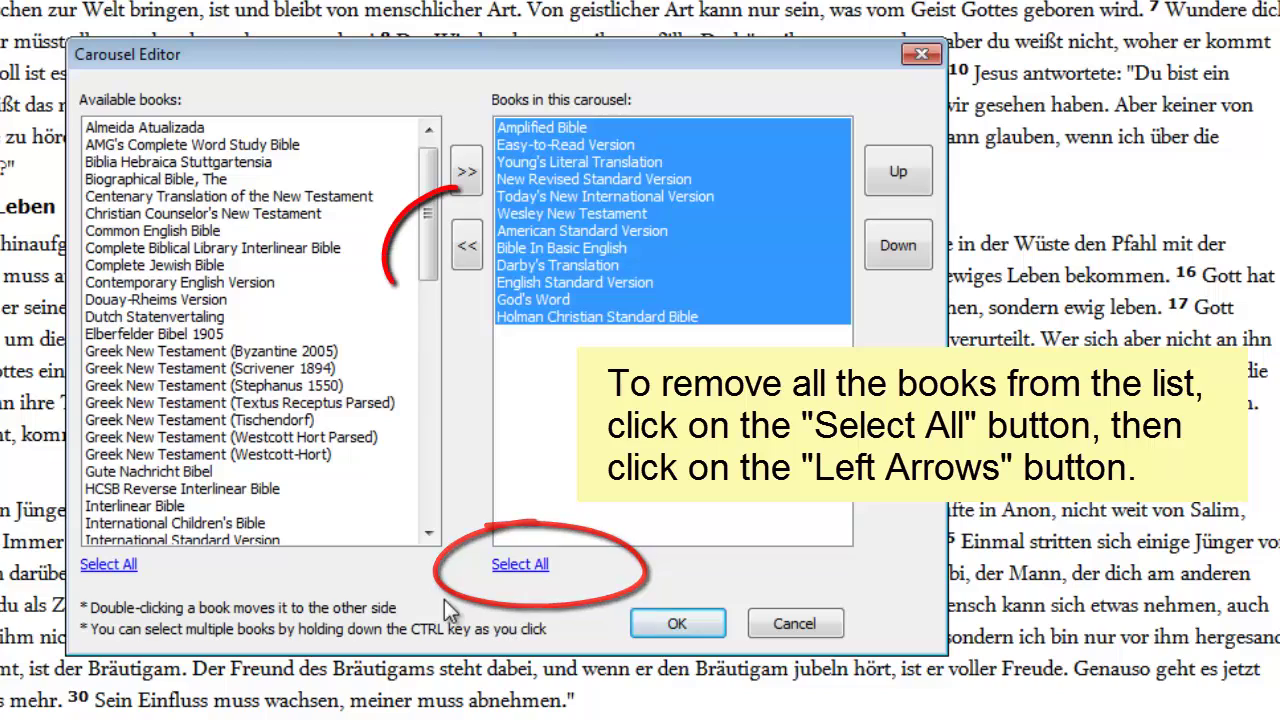
{"action": "left_click", "coordinate": [469, 258]}
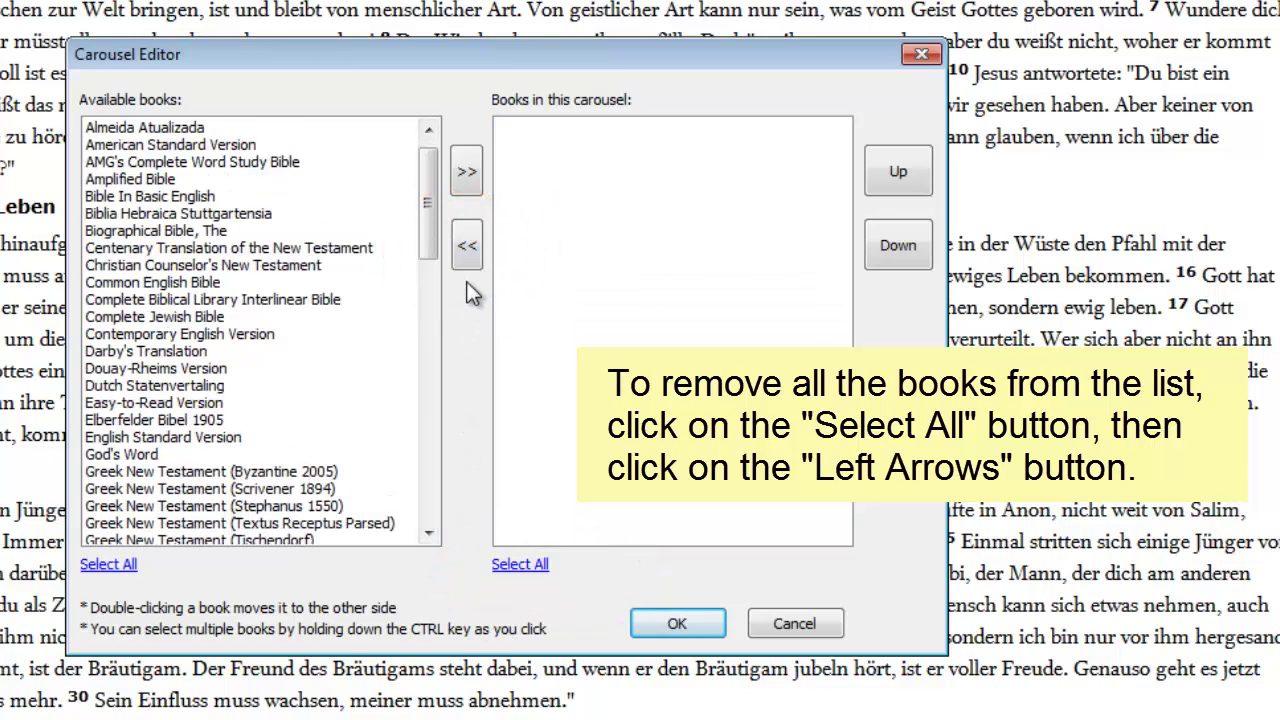